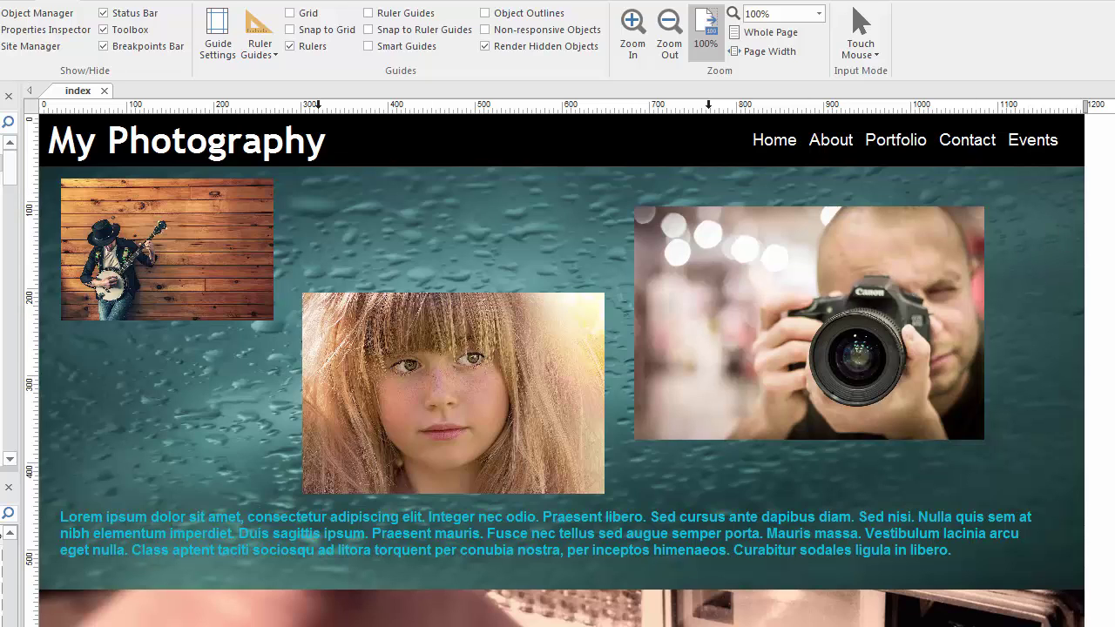
- Preview the page in the browser and examine the full-width layout from the header down to the Portfolio section
key(F5)
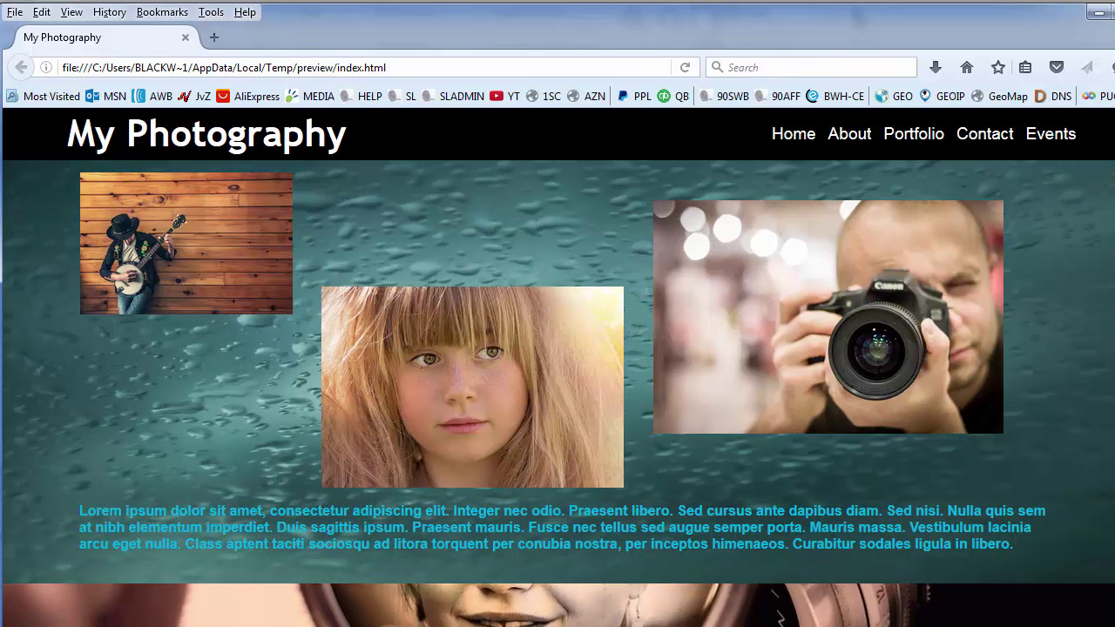
scroll(1111, 233, down, 5)
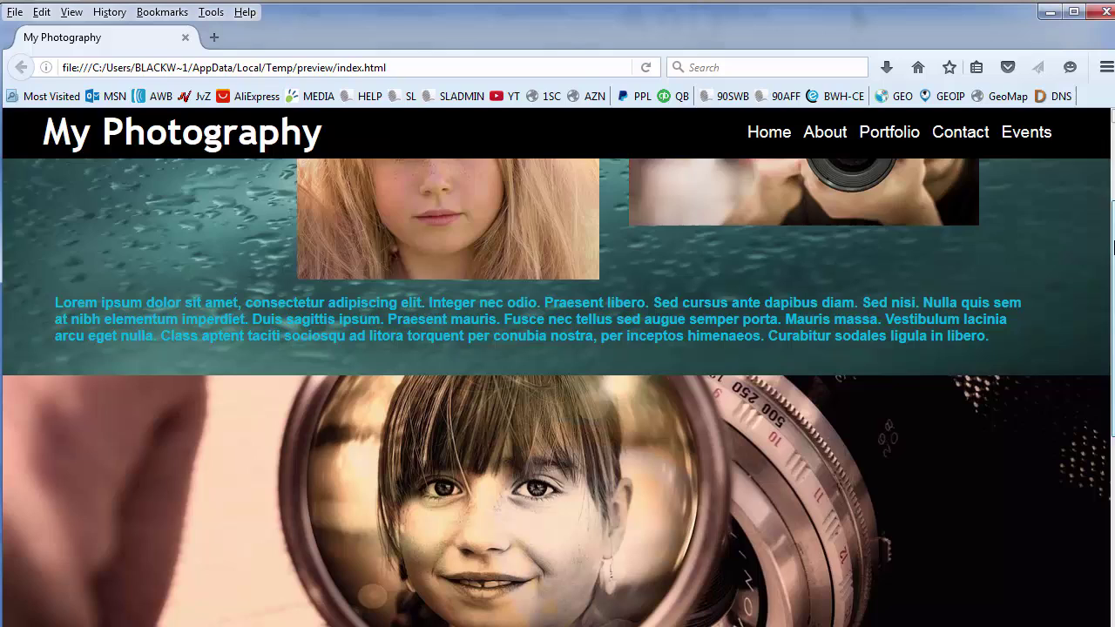
scroll(1111, 261, down, 3)
scroll(1110, 348, down, 5)
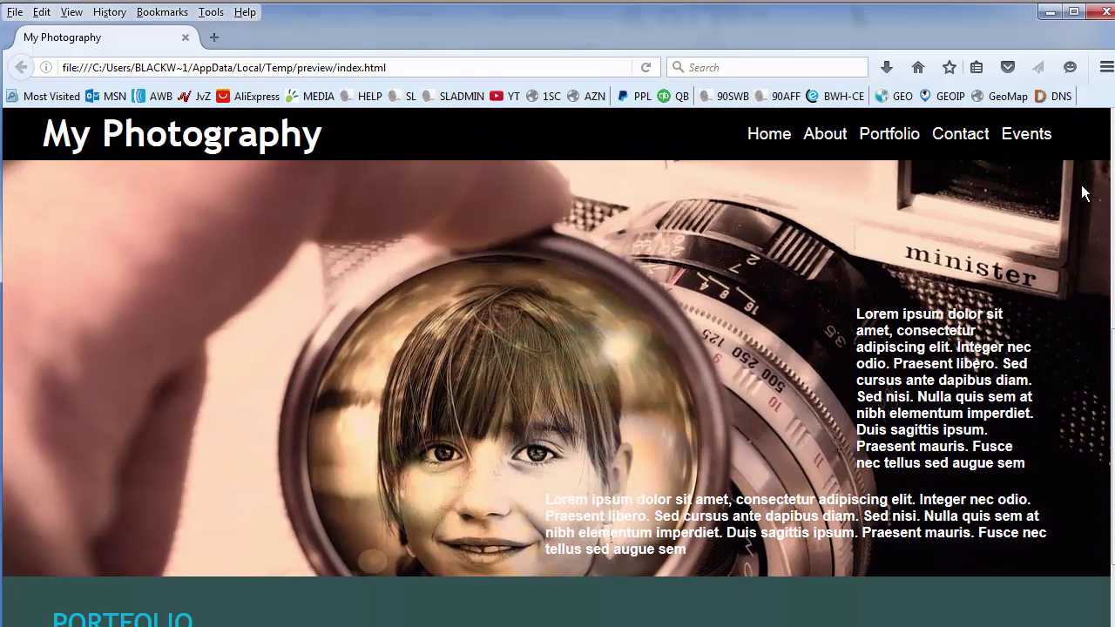
scroll(557, 366, down, 5)
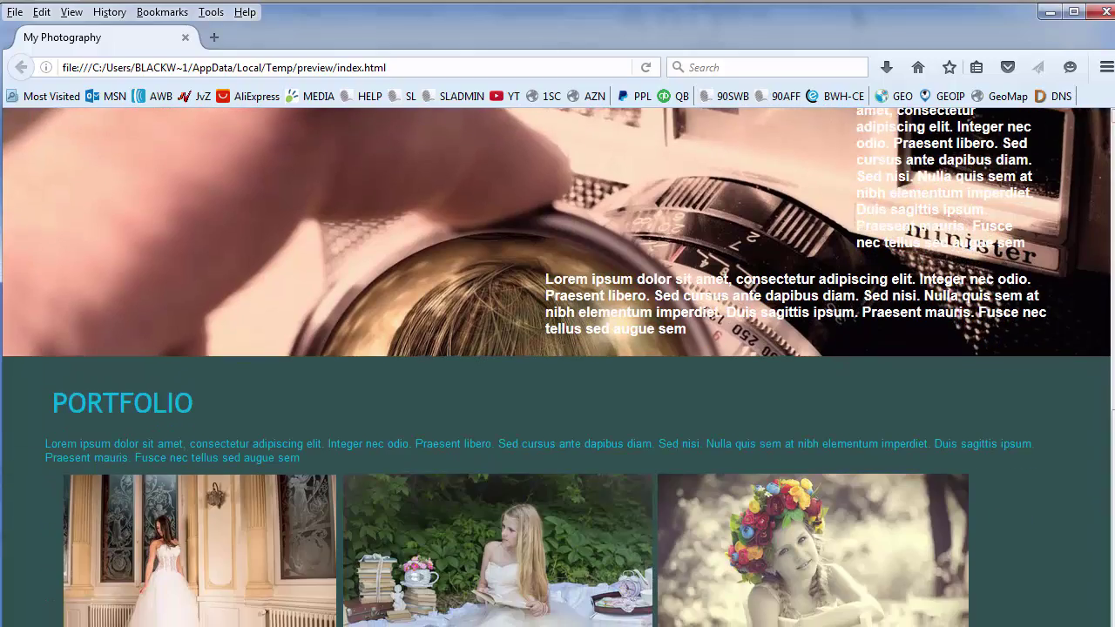
scroll(1105, 348, down, 5)
scroll(1105, 348, up, 10)
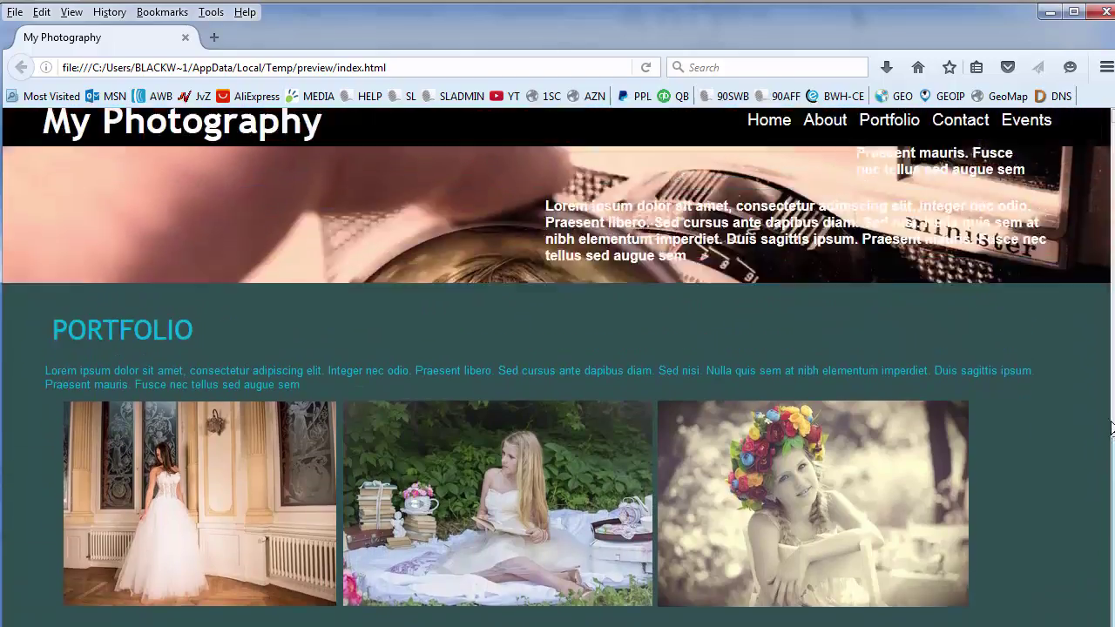
scroll(1104, 348, up, 5)
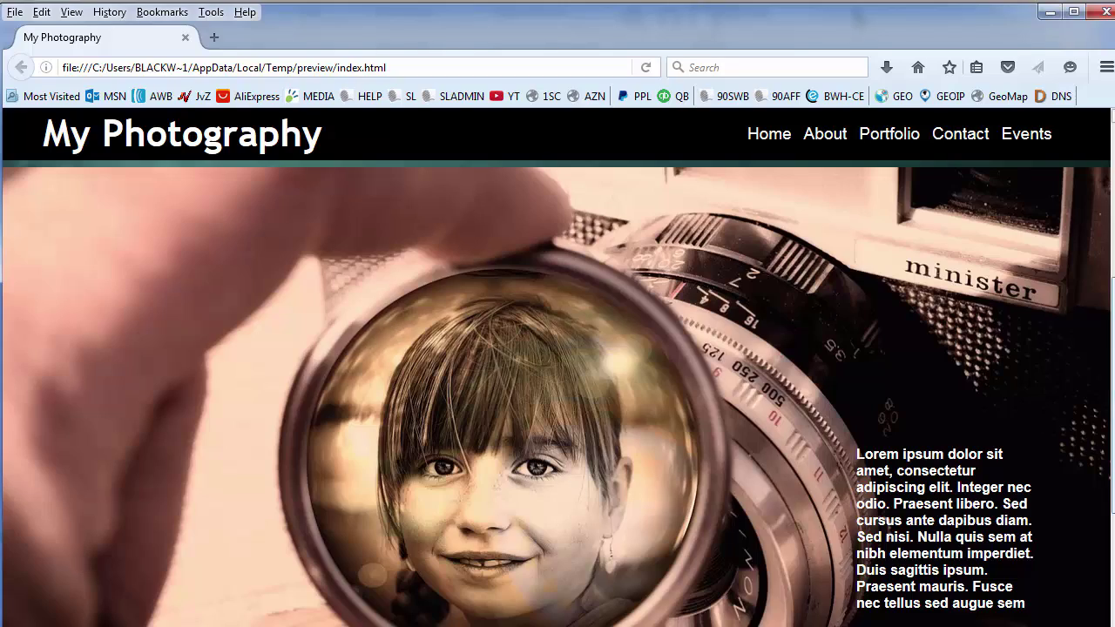
scroll(1112, 235, down, 5)
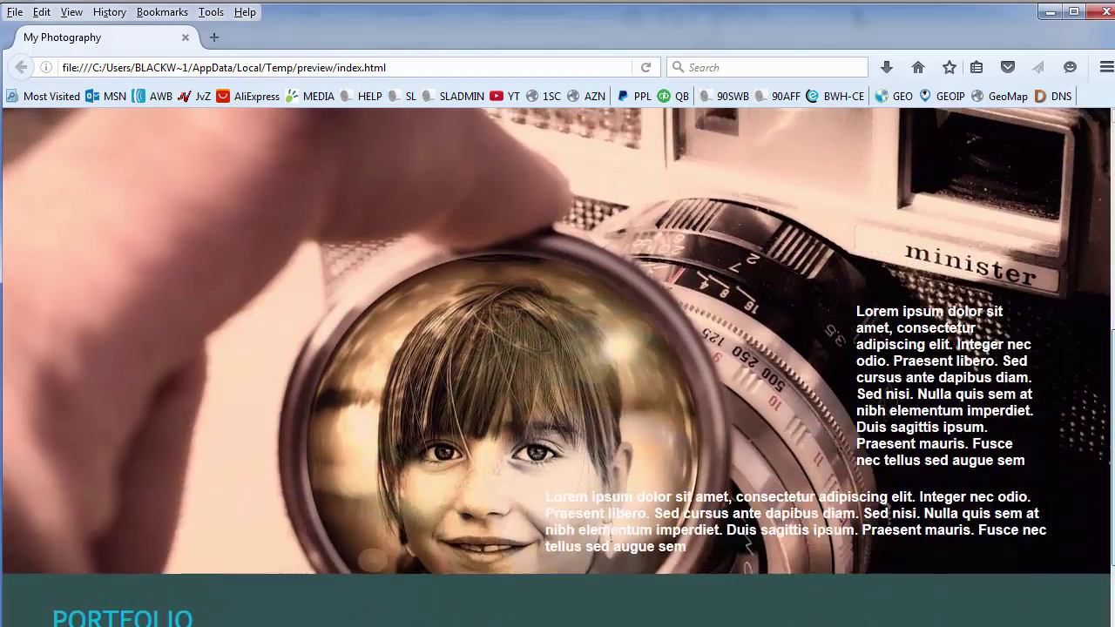
scroll(1111, 236, up, 3)
scroll(1112, 349, down, 6)
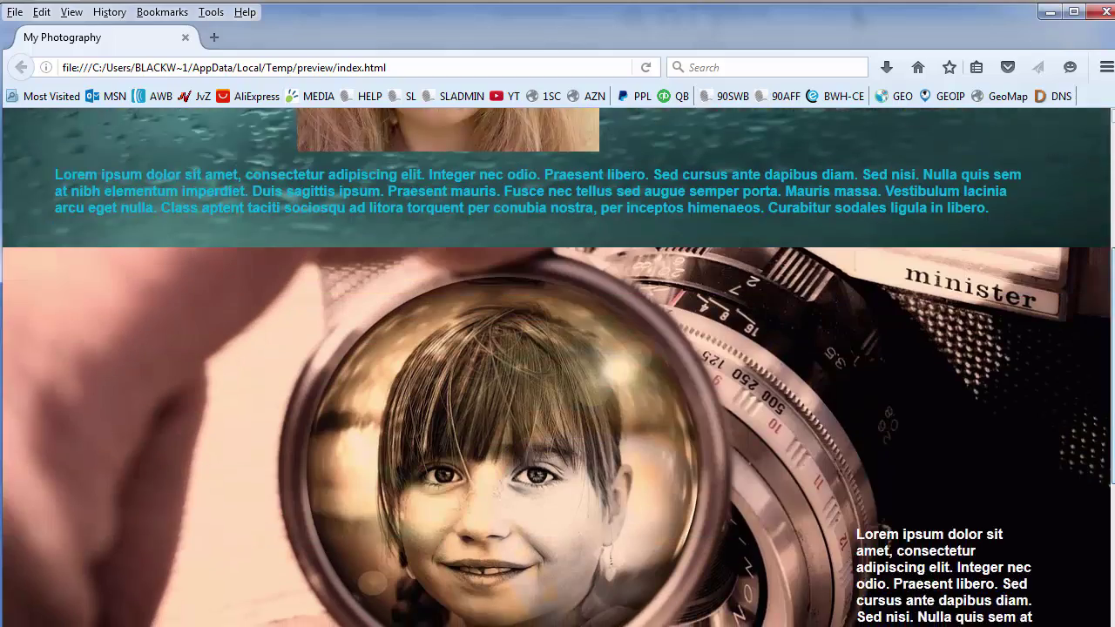
scroll(558, 366, down, 5)
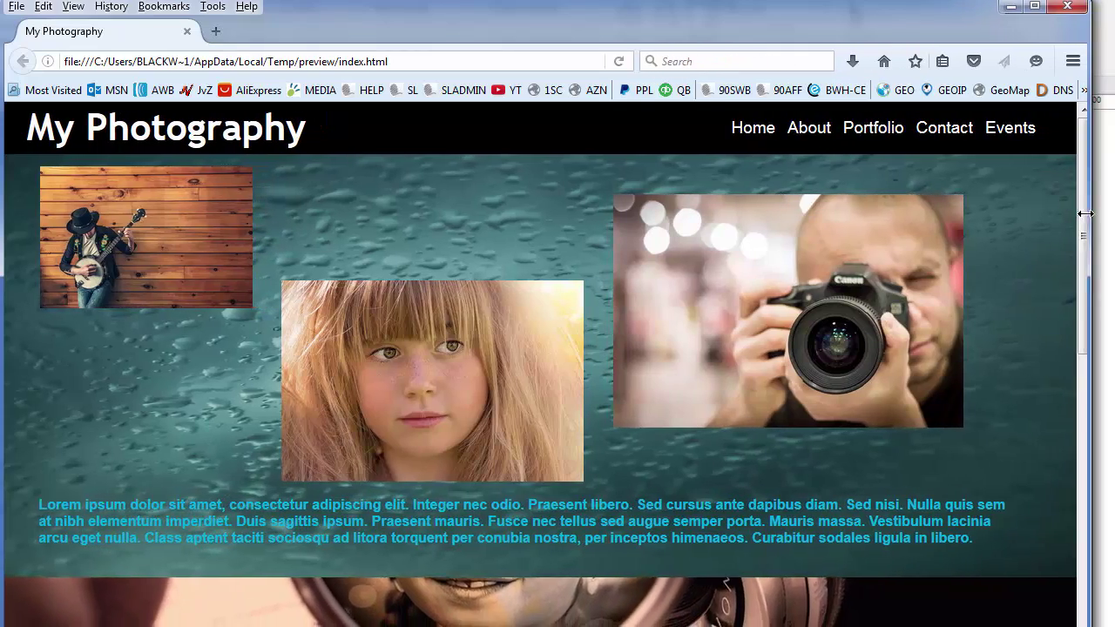
- Narrow the browser window to tablet width and on to phone width, and examine the phone layout down to the footer menu
drag(1114, 212, 1048, 224)
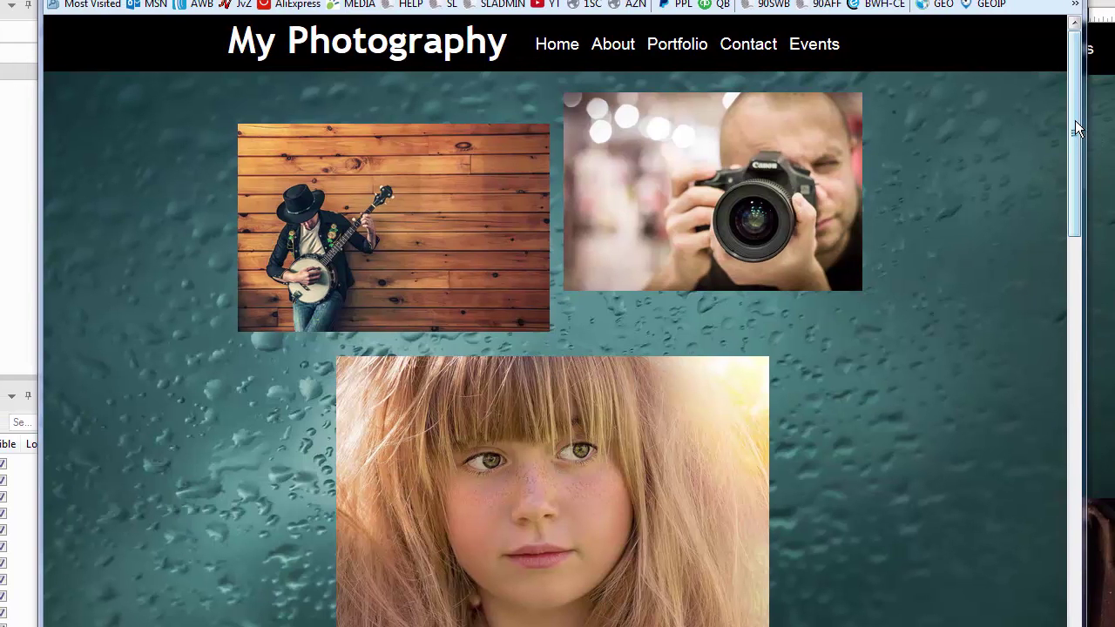
mouse_move(1075, 121)
mouse_down()
mouse_move(1068, 214)
mouse_move(1061, 111)
mouse_up()
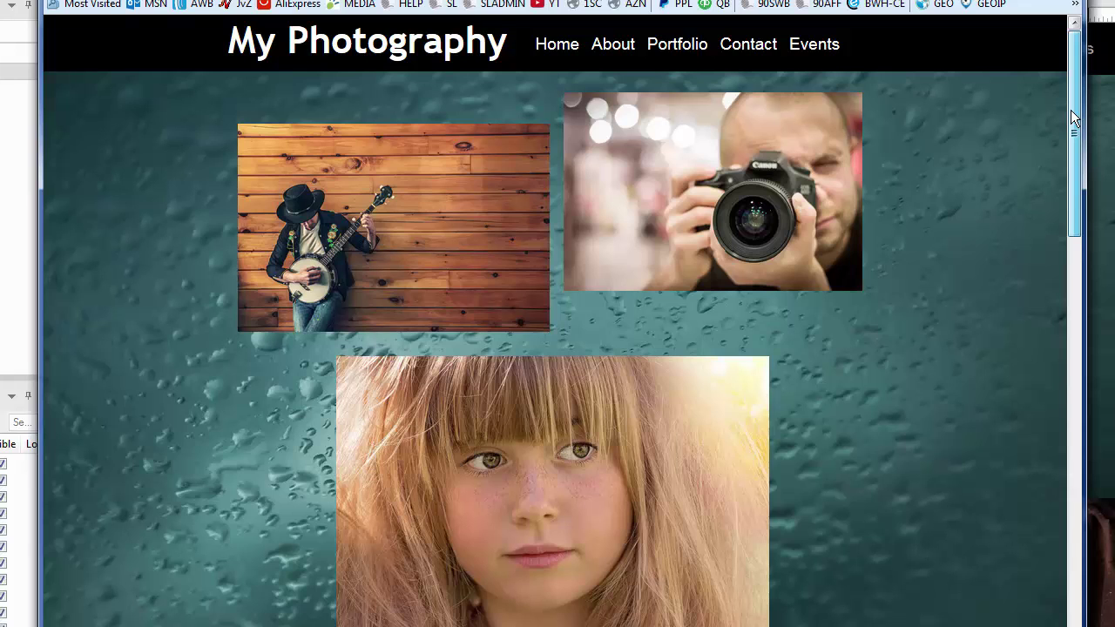
drag(1070, 110, 457, 167)
drag(442, 125, 473, 140)
scroll(402, 288, down, 10)
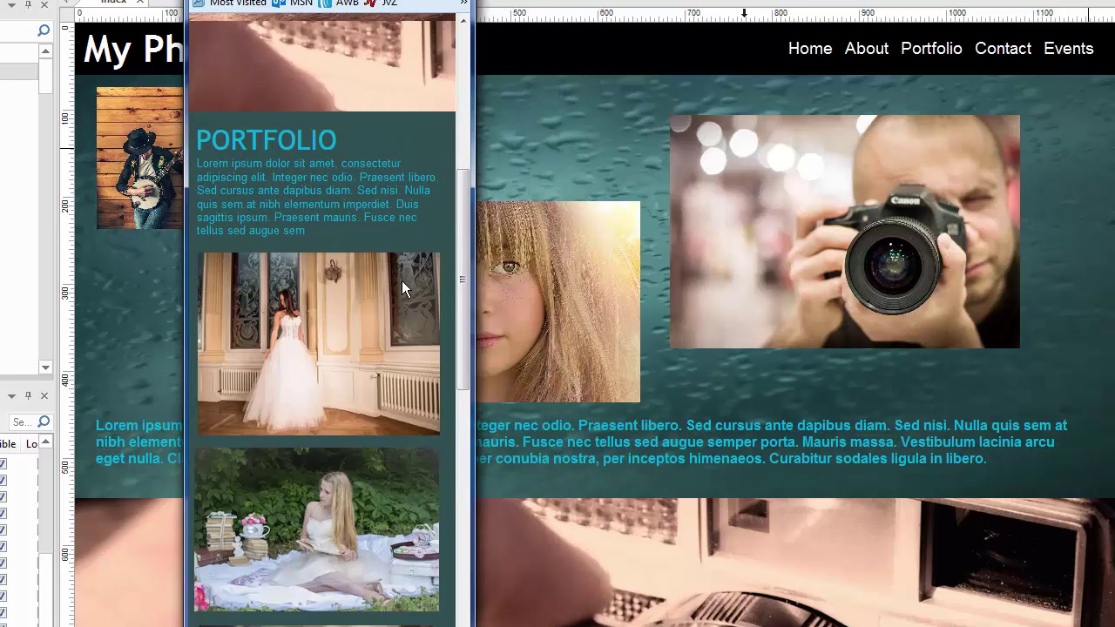
scroll(402, 281, up, 10)
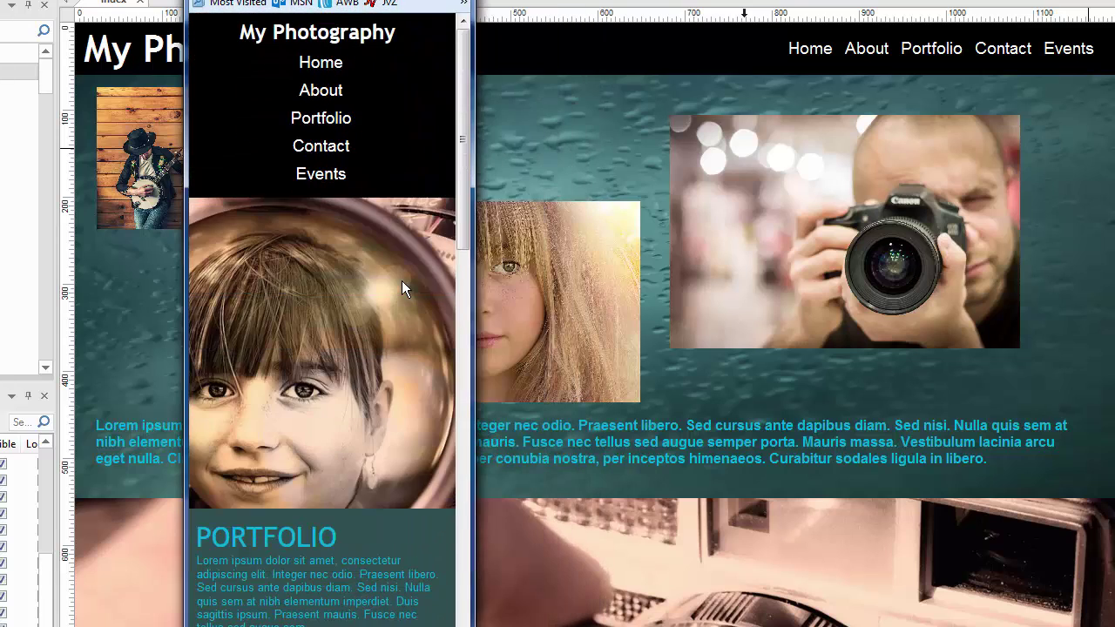
scroll(378, 218, down, 15)
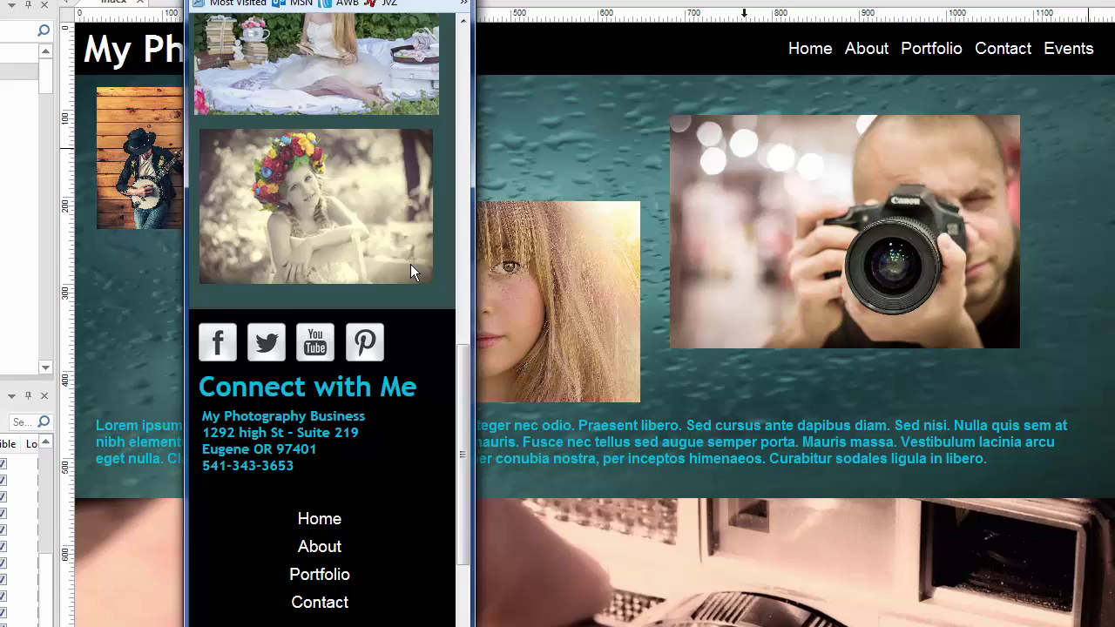
scroll(413, 273, up, 15)
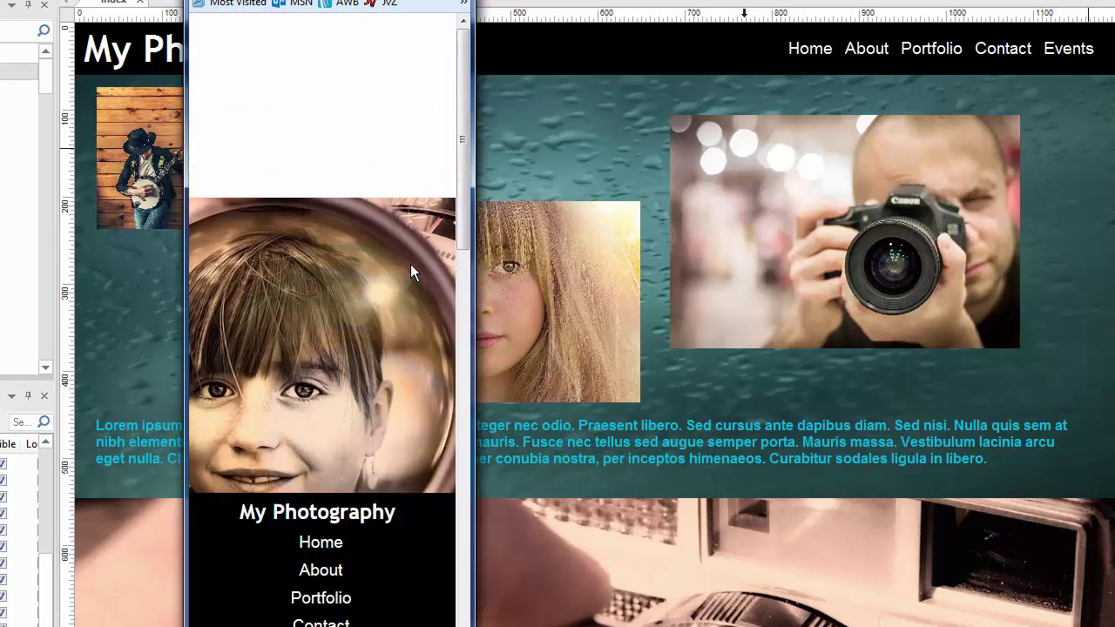
- Widen the preview to tablet width, examine the layout down to the Connect with Me footer, and close the browser preview
drag(473, 111, 1002, 156)
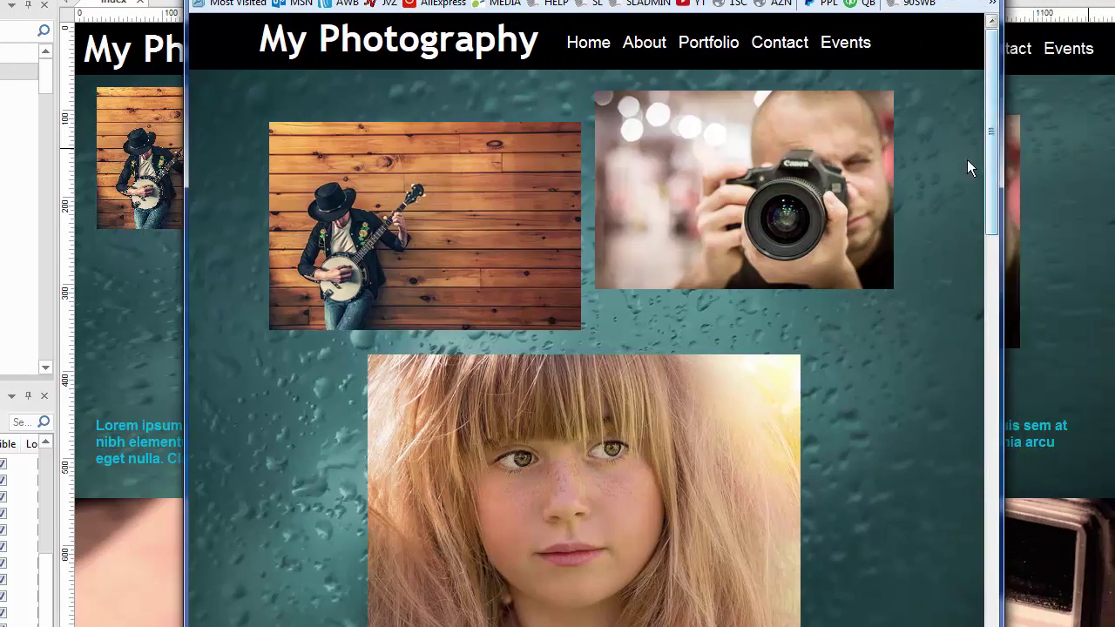
drag(990, 114, 984, 610)
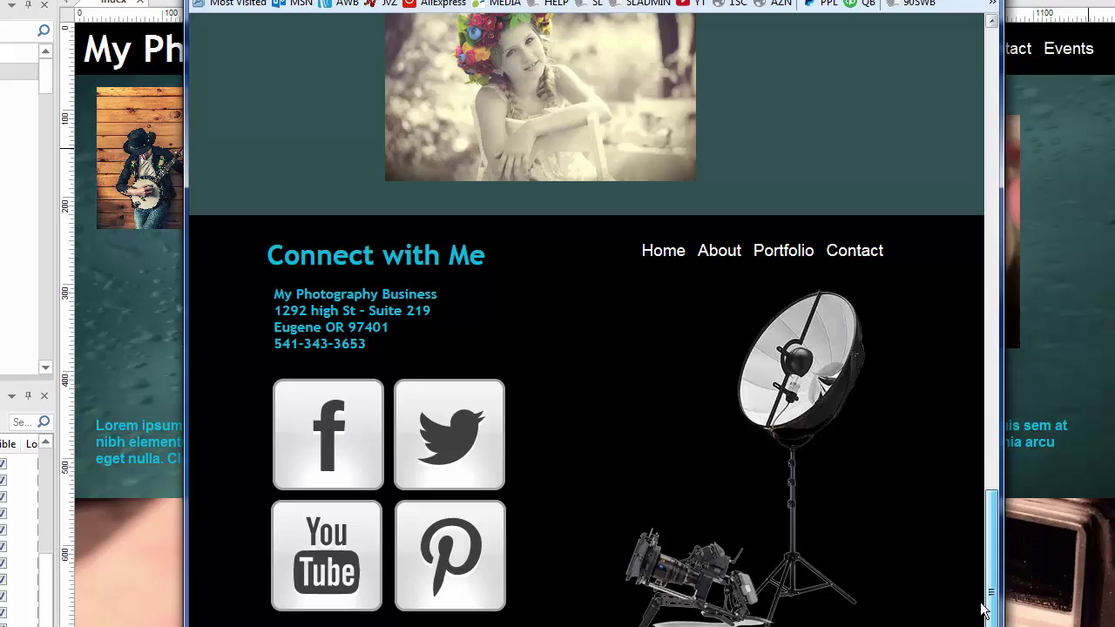
drag(1006, 384, 1007, 51)
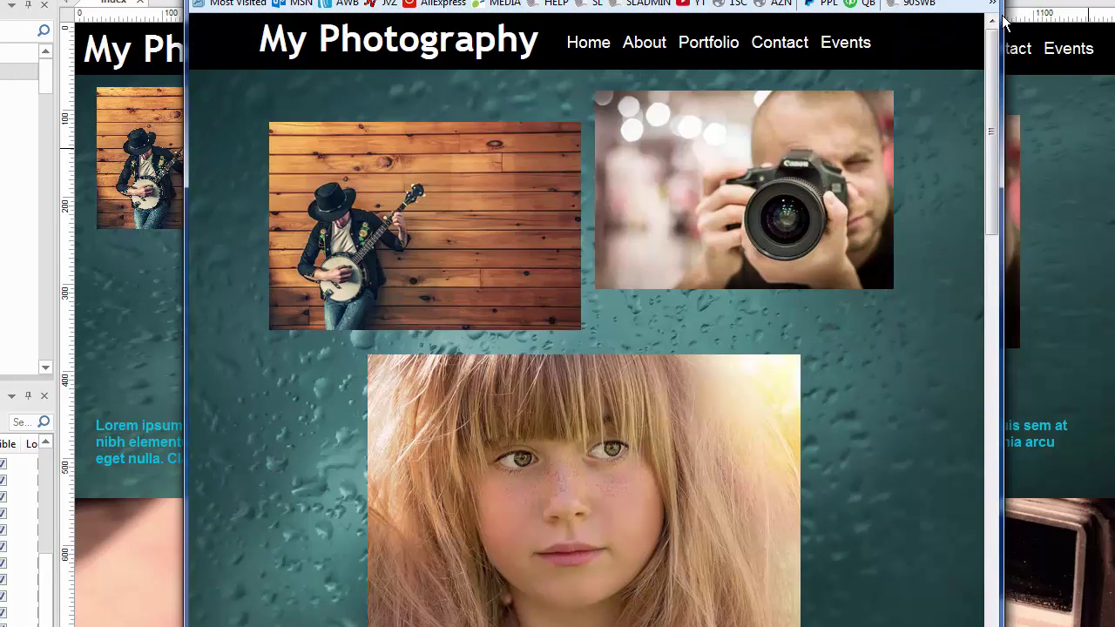
drag(1037, 15, 1114, 14)
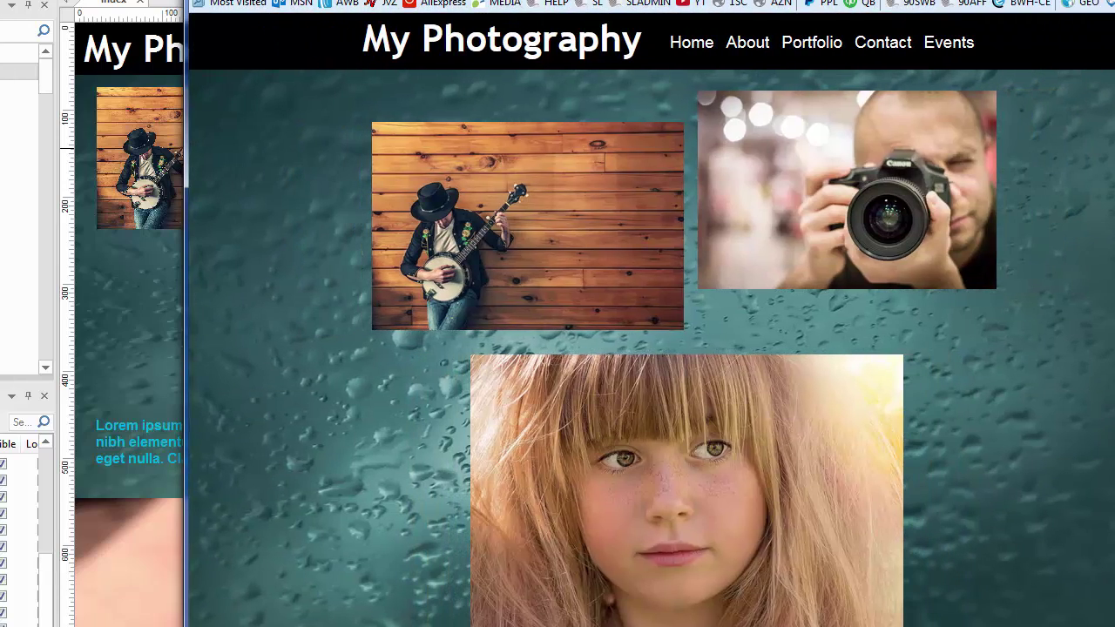
key(alt+F4)
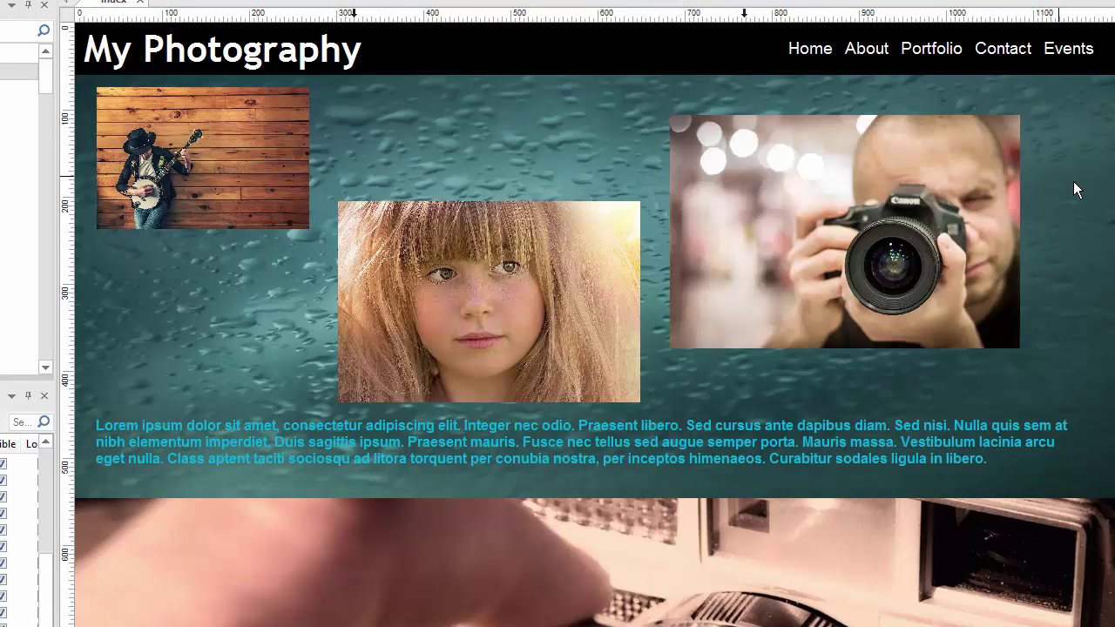
- Select the header navigation menu in the default and 768px breakpoint views, nudging it slightly sideways in the 768px view
click(952, 51)
click(743, 18)
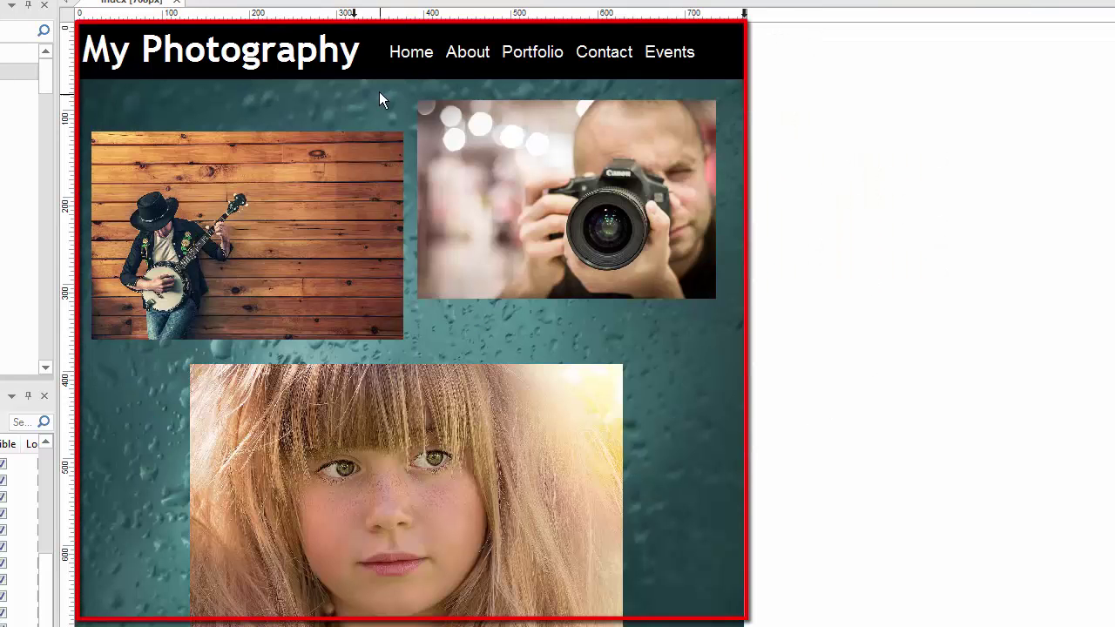
click(571, 54)
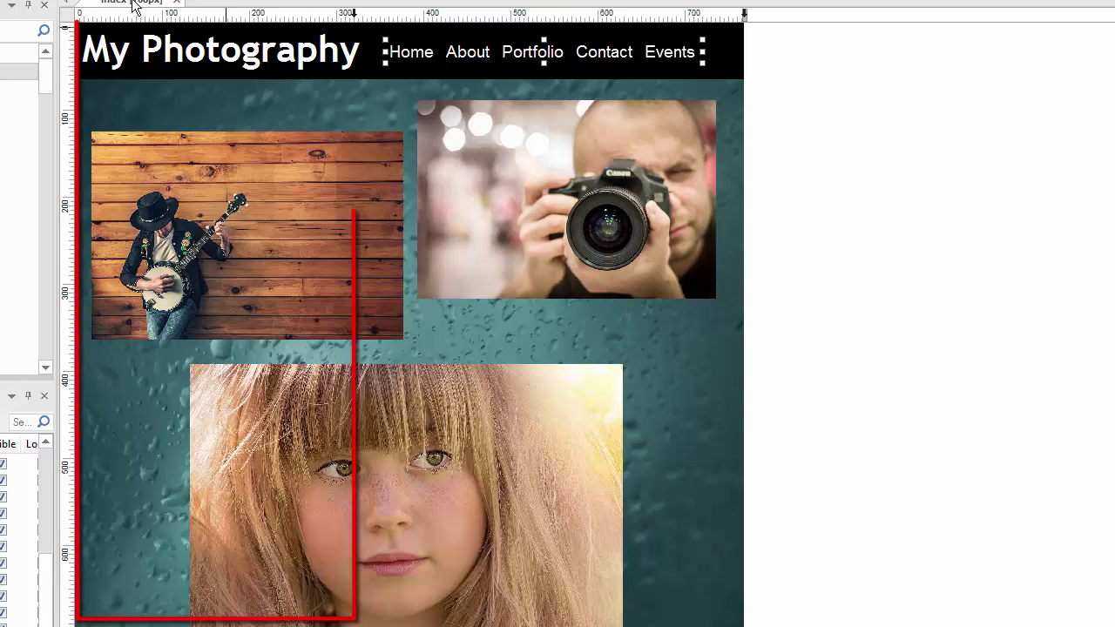
mouse_move(630, 53)
mouse_down()
mouse_move(347, 35)
mouse_move(324, 47)
mouse_move(636, 51)
mouse_up()
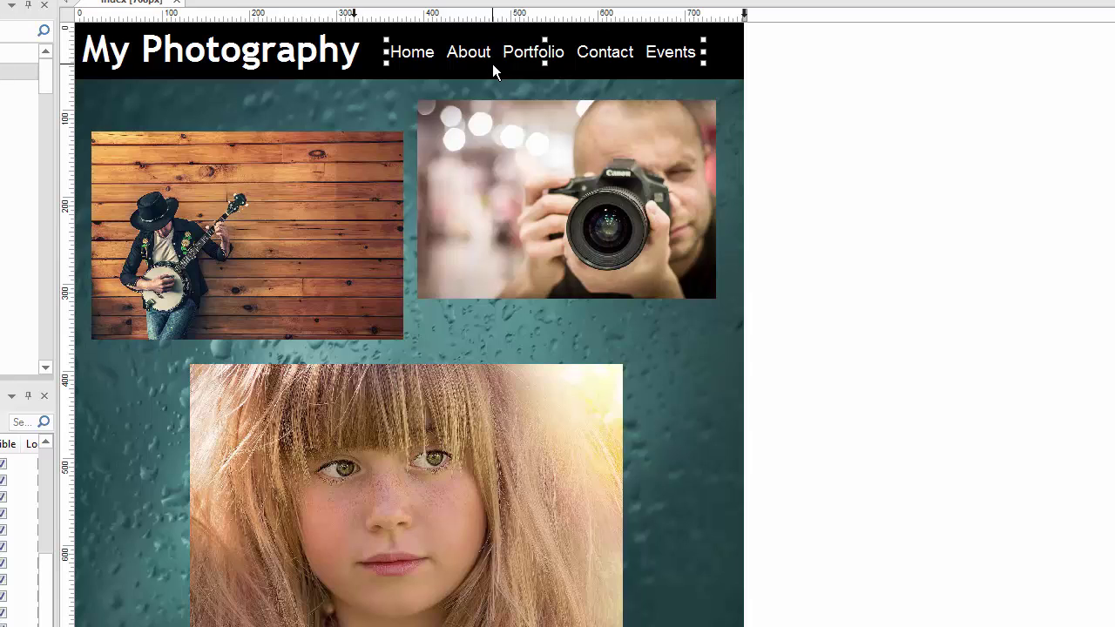
- Compare the header navigation menu between the 320px and 768px breakpoint views, ending with it selected at 320px
click(353, 13)
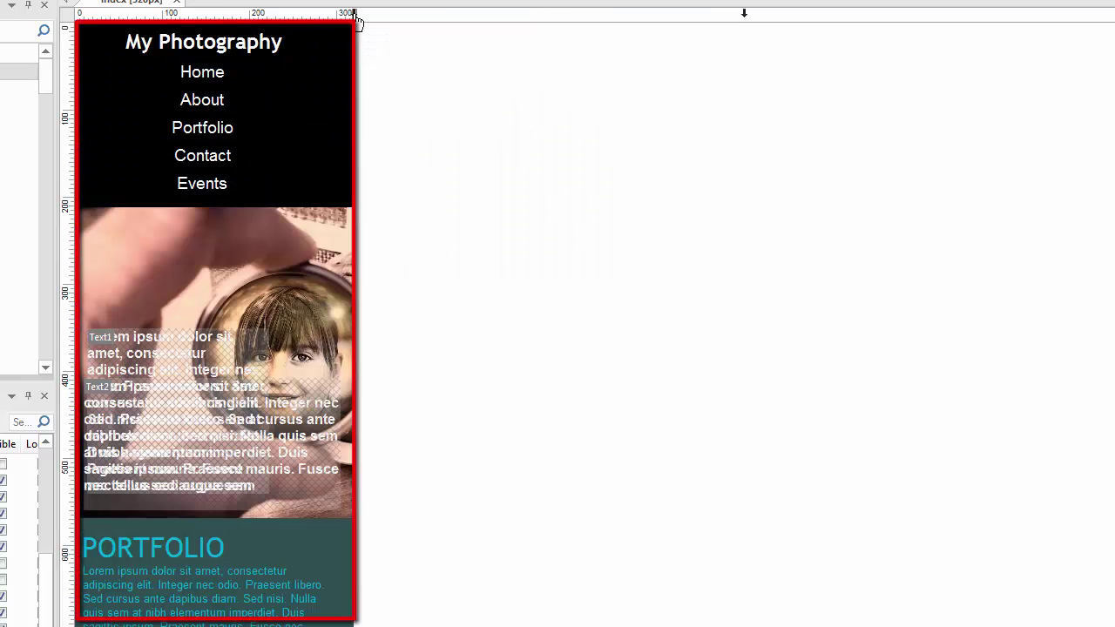
click(197, 104)
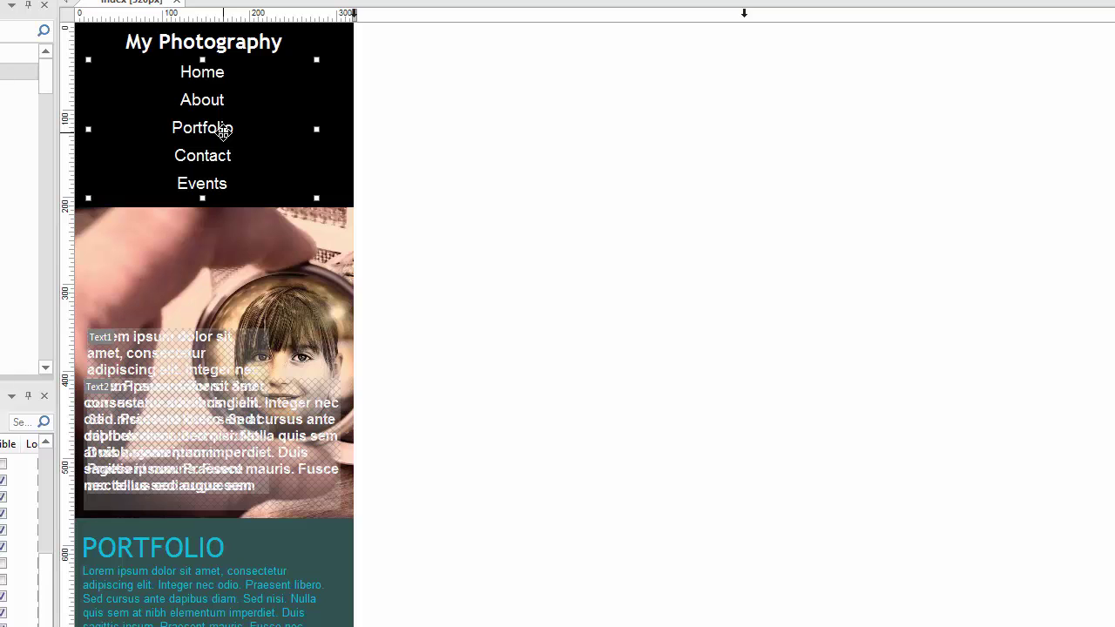
click(744, 14)
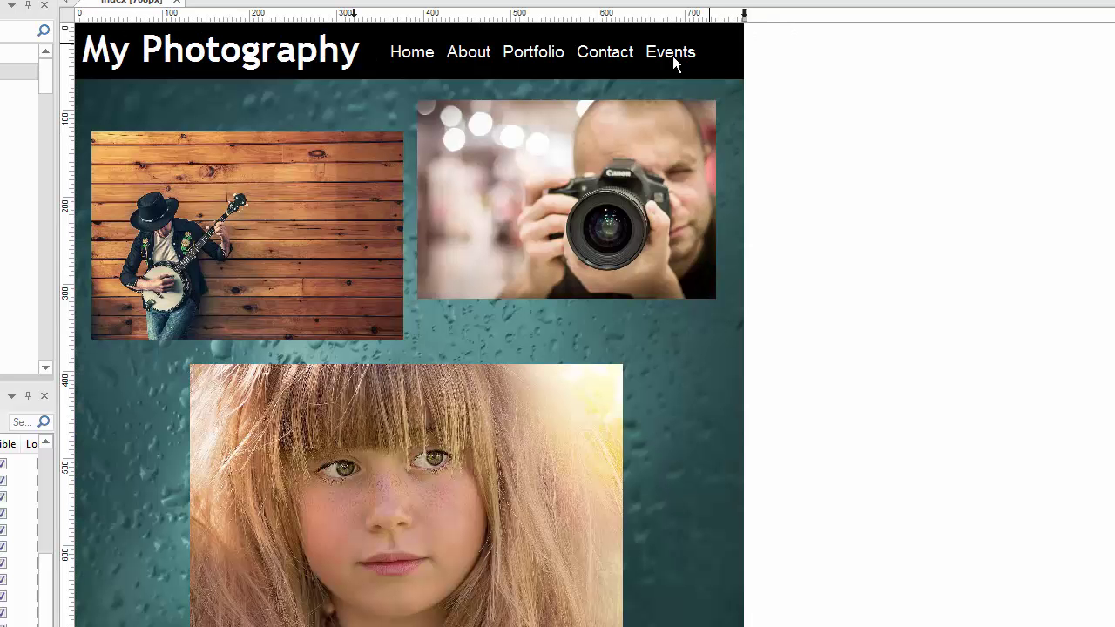
click(612, 53)
click(353, 14)
click(193, 112)
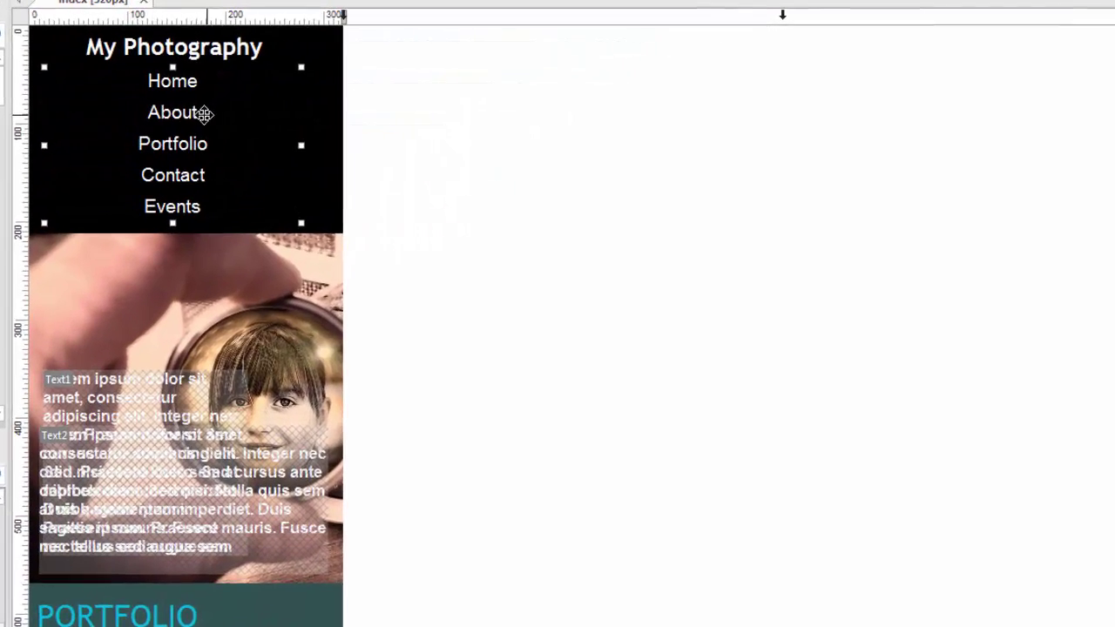
- Open the header menu's CSS Menu properties and review the main menu's layout mode choices, keeping Responsive
double_click(179, 119)
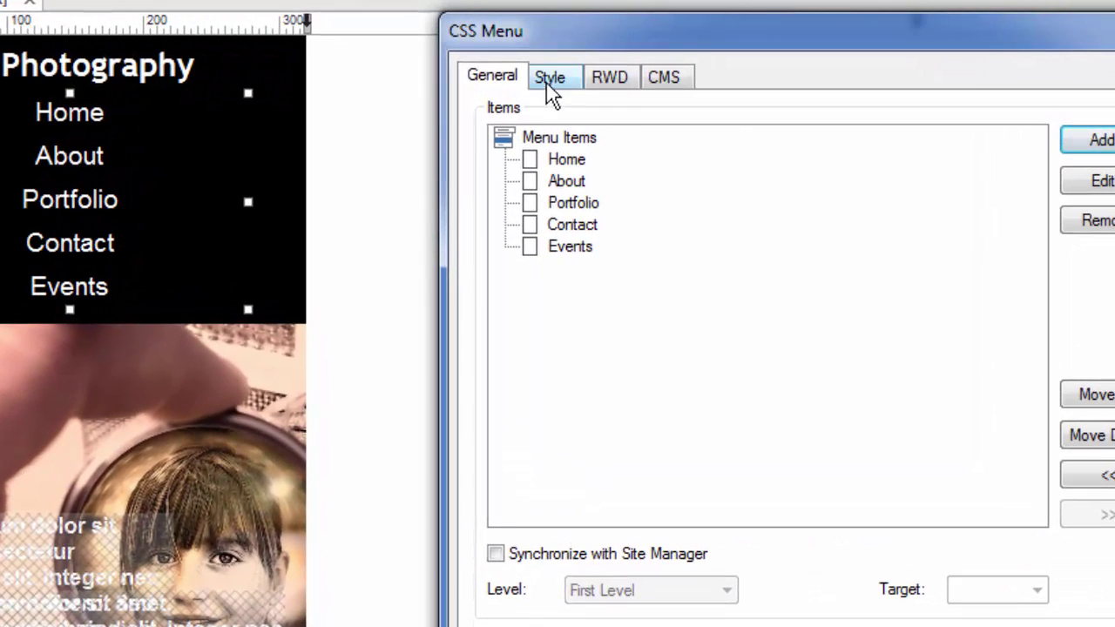
click(565, 96)
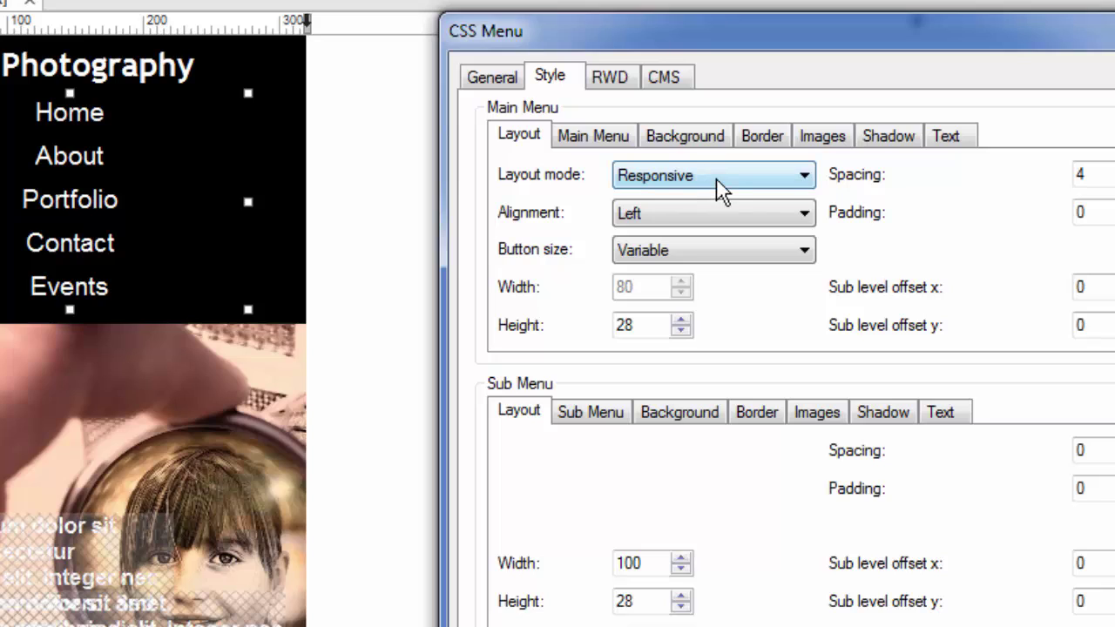
click(806, 180)
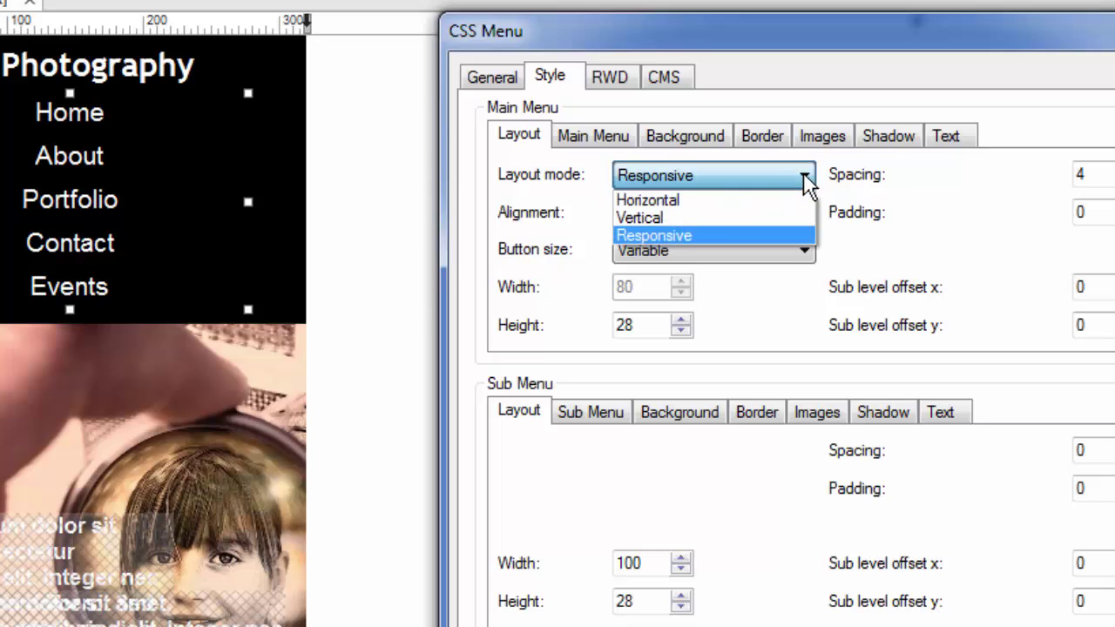
click(704, 185)
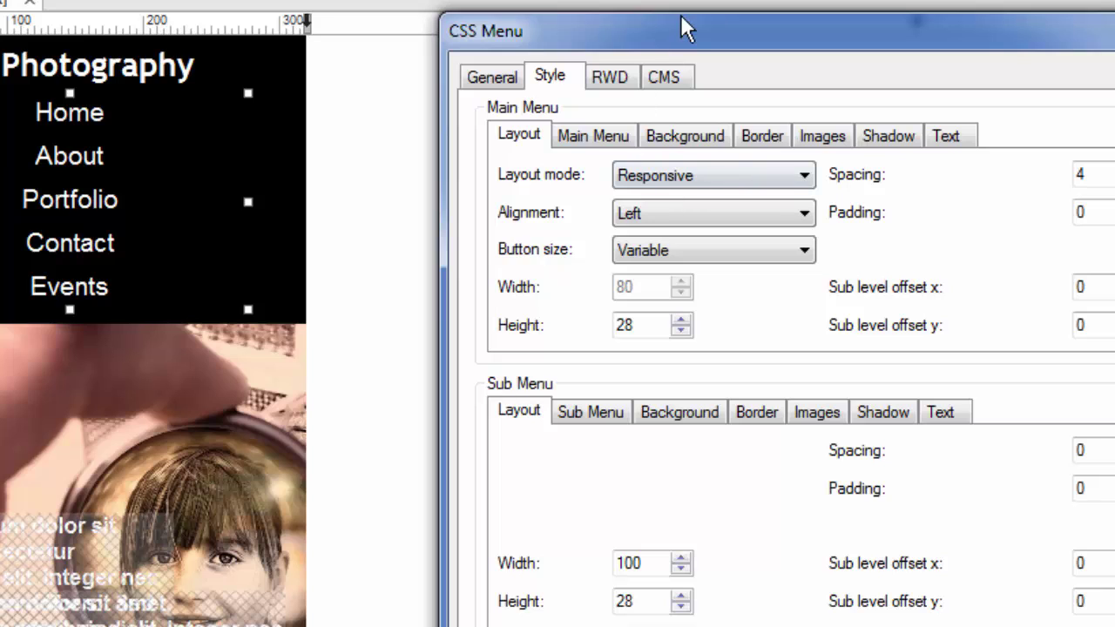
drag(677, 39, 636, 41)
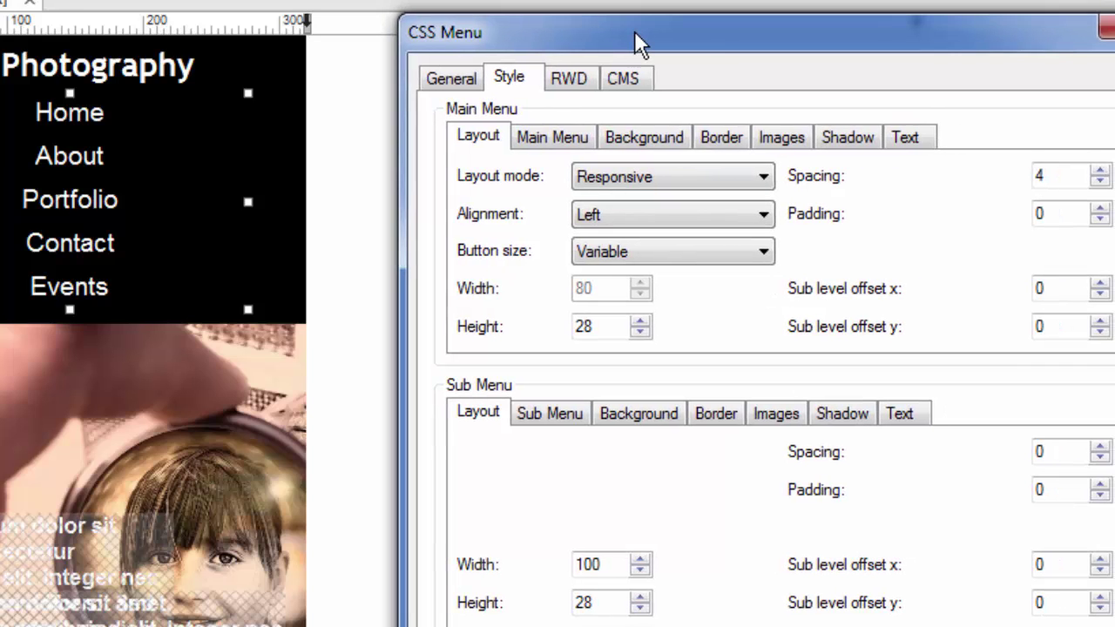
- Review the breakpoint choices in the menu's responsive web design settings, keeping 320
click(570, 80)
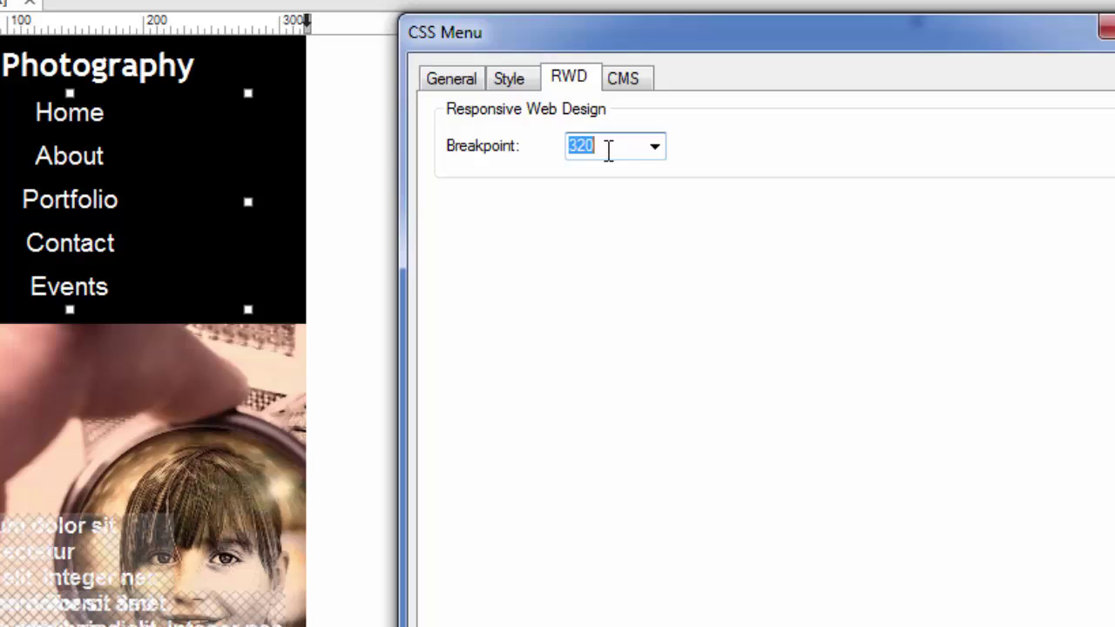
click(656, 148)
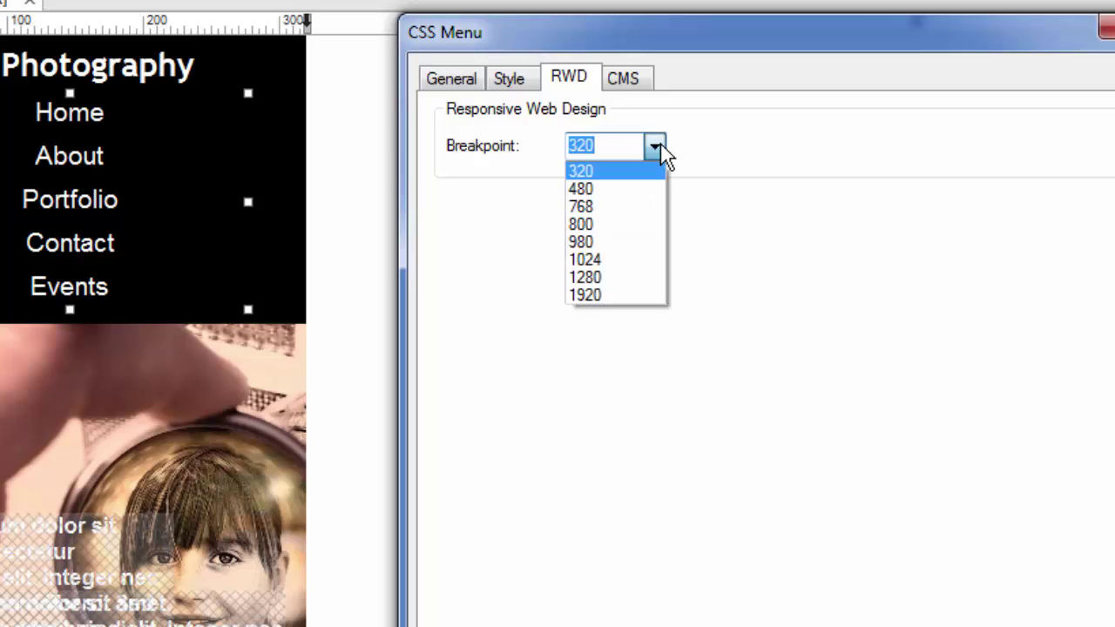
click(661, 153)
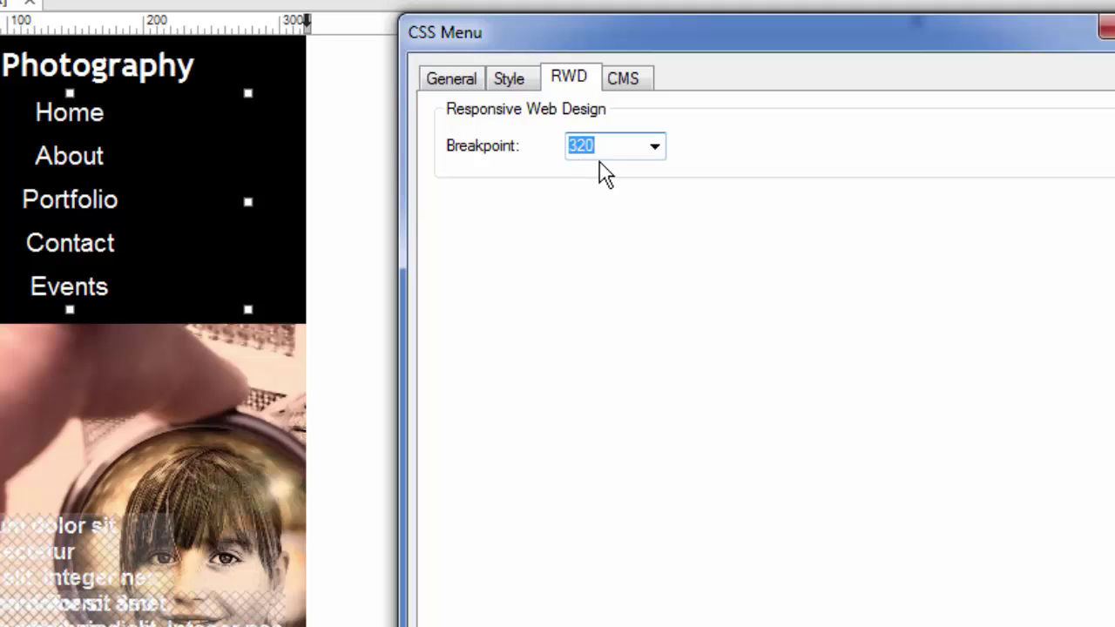
- Review the header menu's style and responsive web design settings again, and close its properties
click(514, 85)
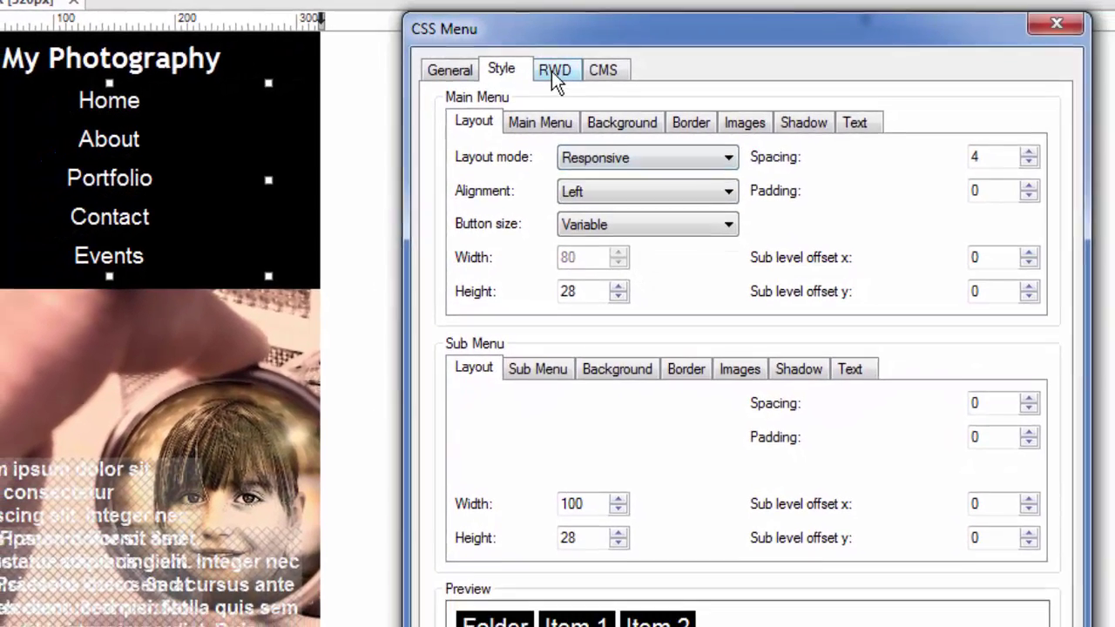
click(562, 76)
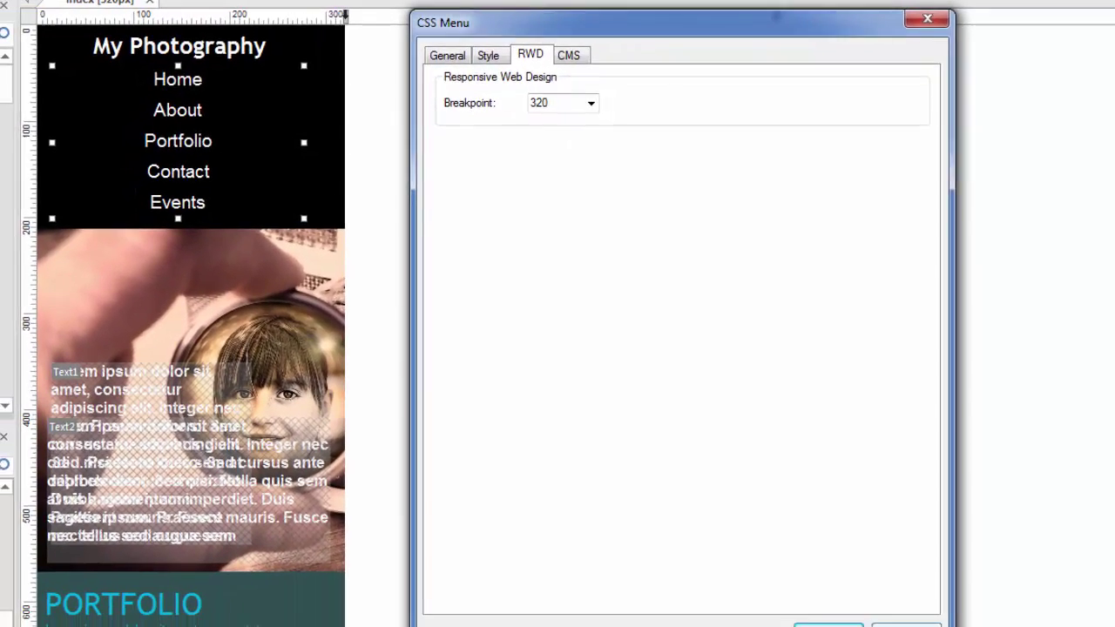
click(829, 625)
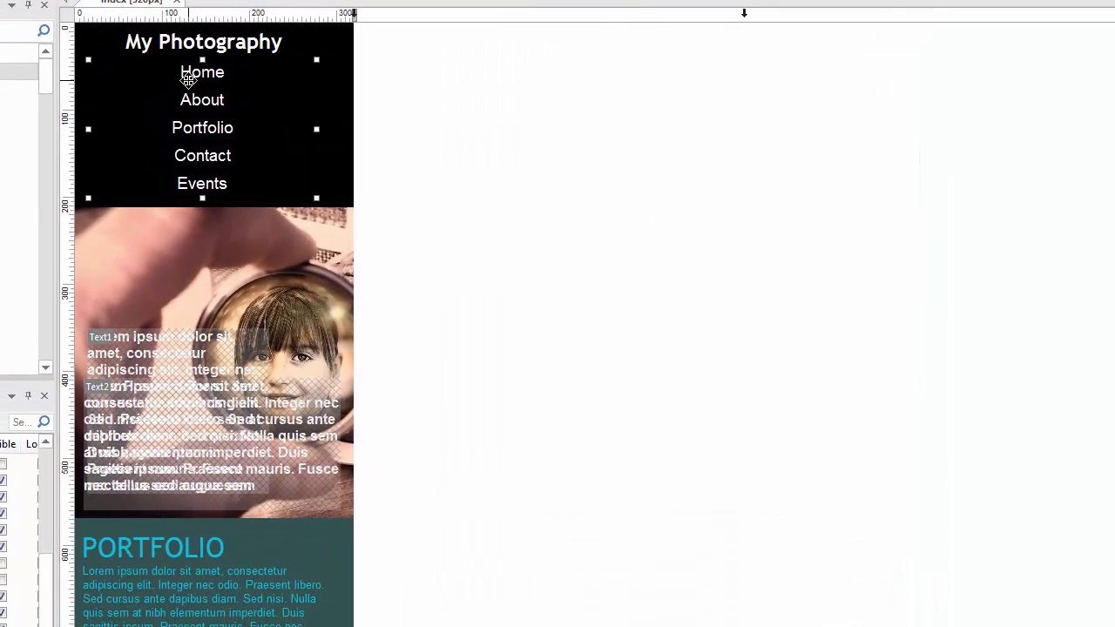
- Compare the header navigation menu between the 768px and default breakpoint views, selecting it at 768px
click(745, 15)
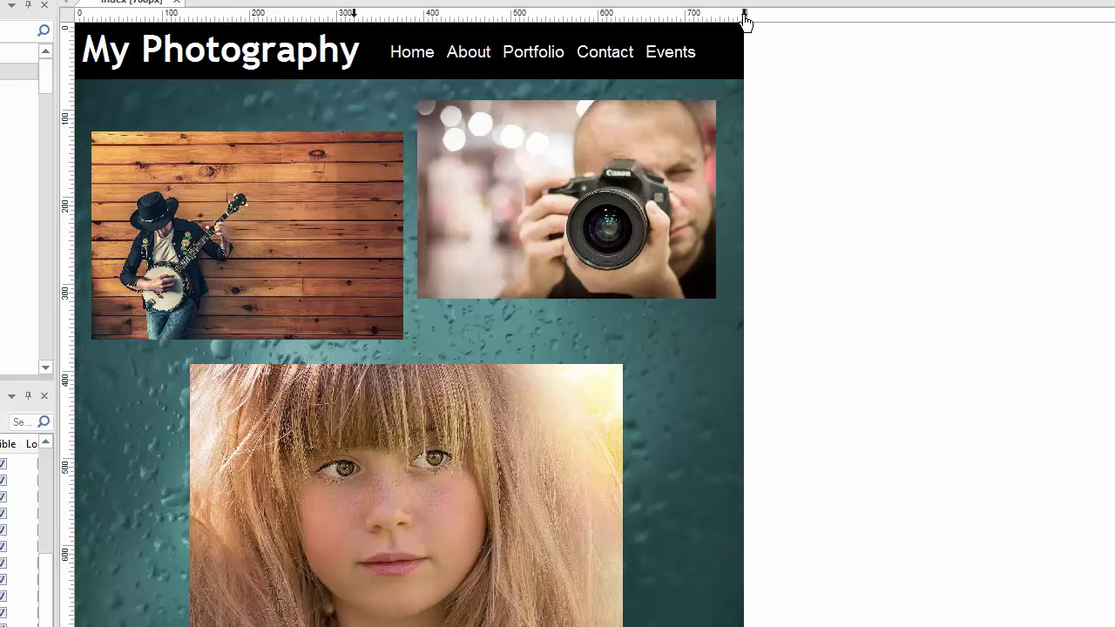
click(479, 54)
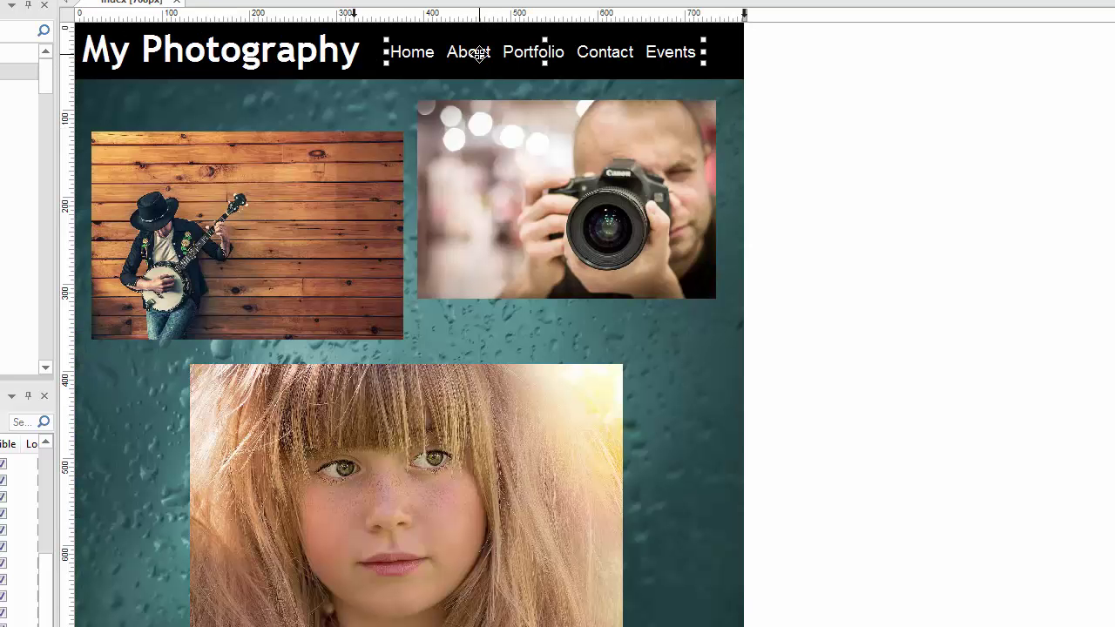
click(745, 15)
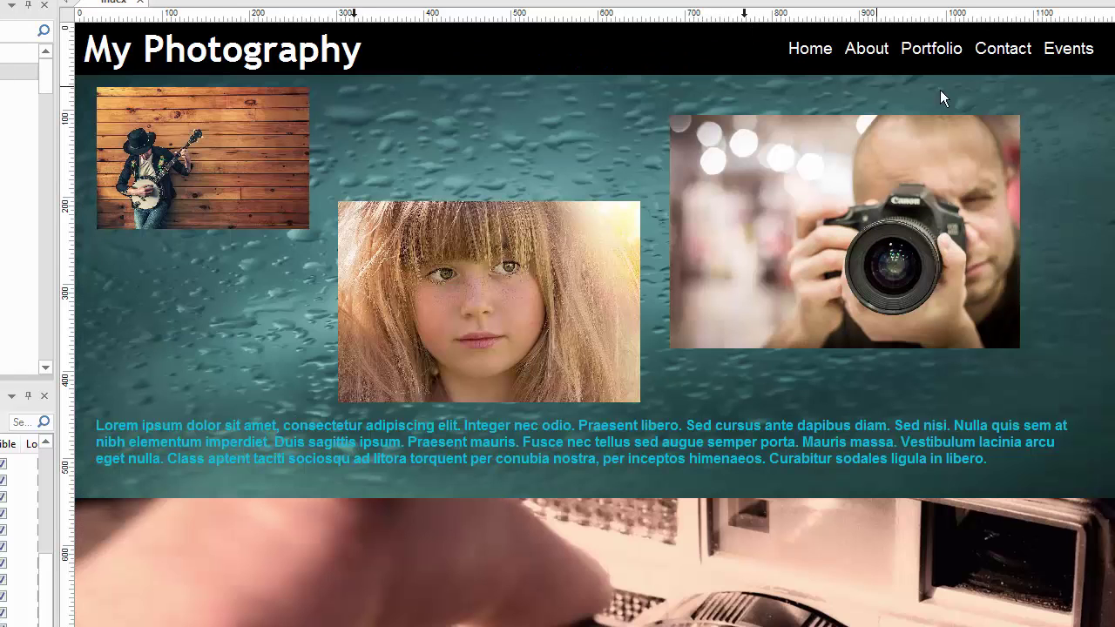
- Review the header menu's layout mode and responsive breakpoint in its CSS Menu properties from the default view, discarding any changes
click(947, 49)
double_click(934, 50)
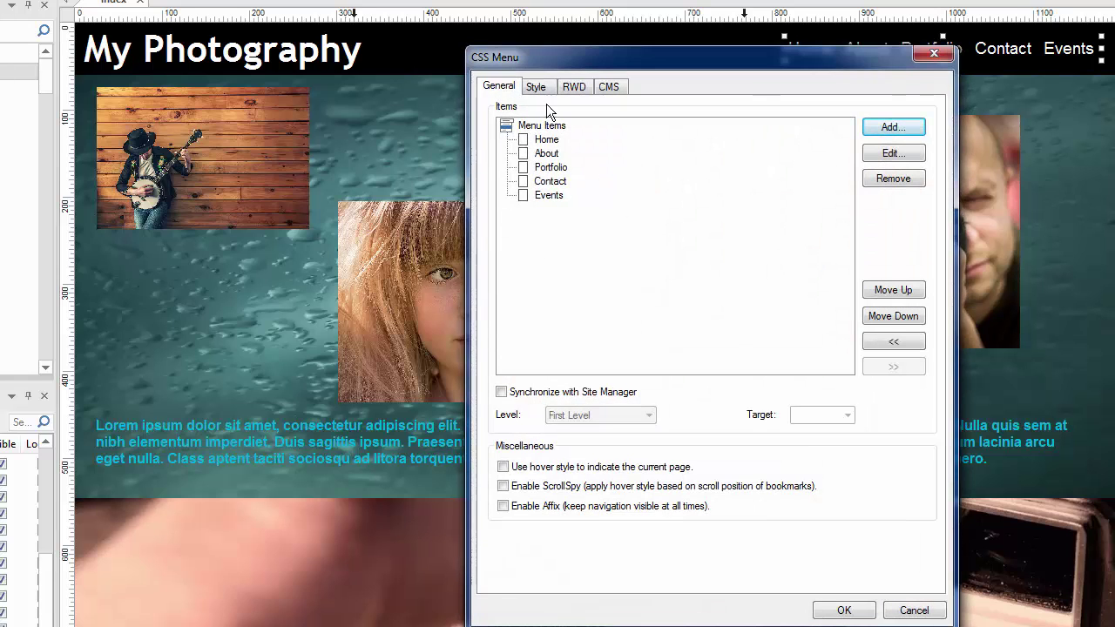
click(535, 88)
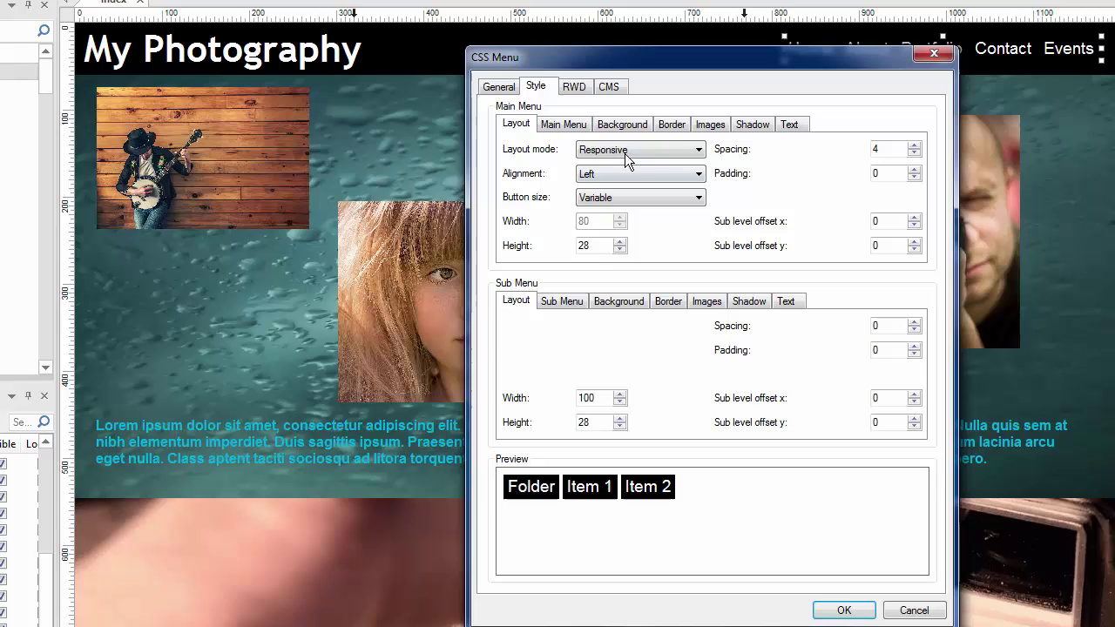
click(575, 90)
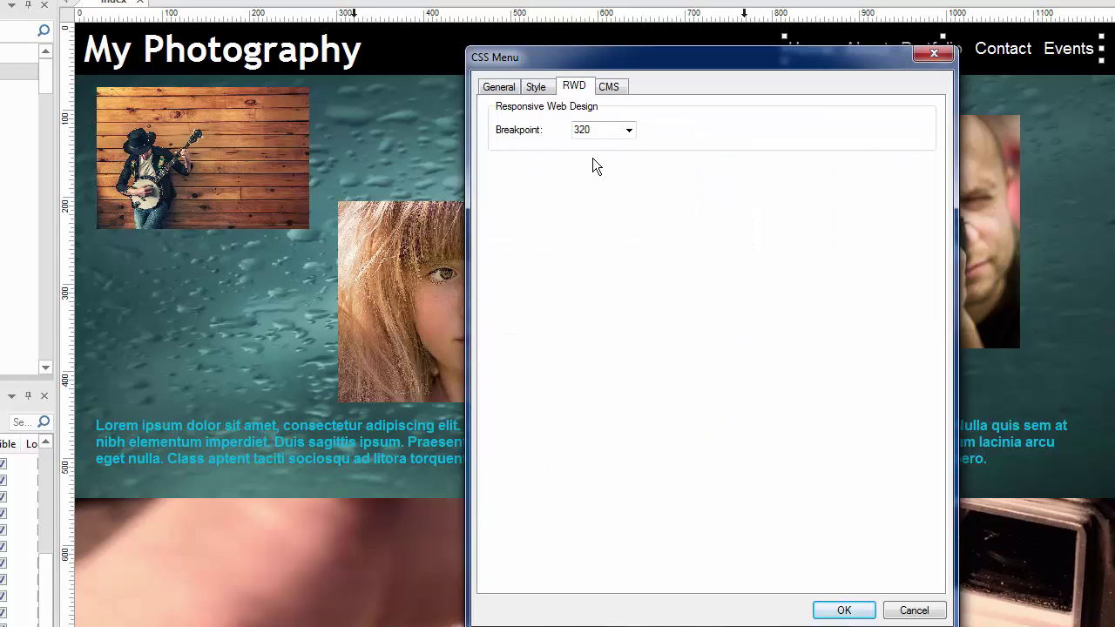
click(920, 610)
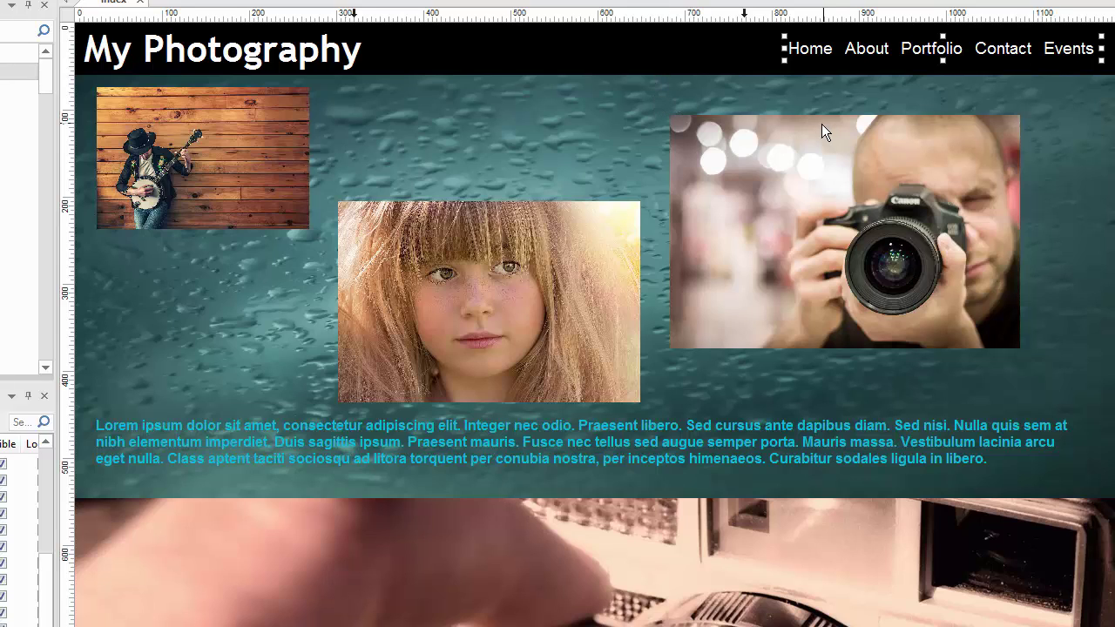
- Compare the My Photography title across the default, 768px and 320px breakpoint views, selecting it at 320px
click(255, 52)
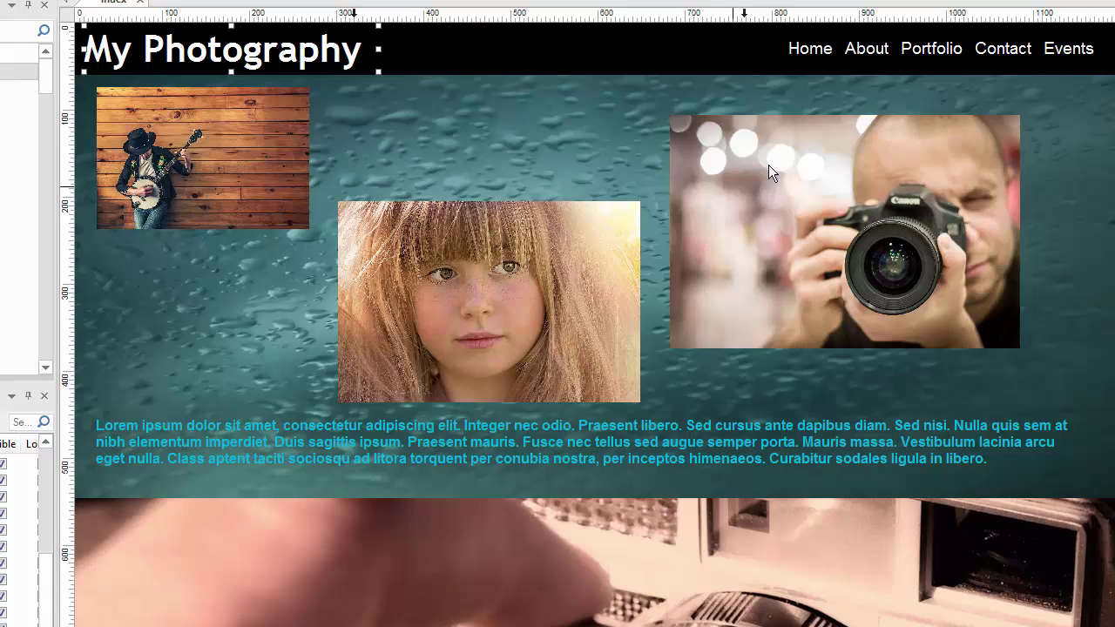
click(744, 15)
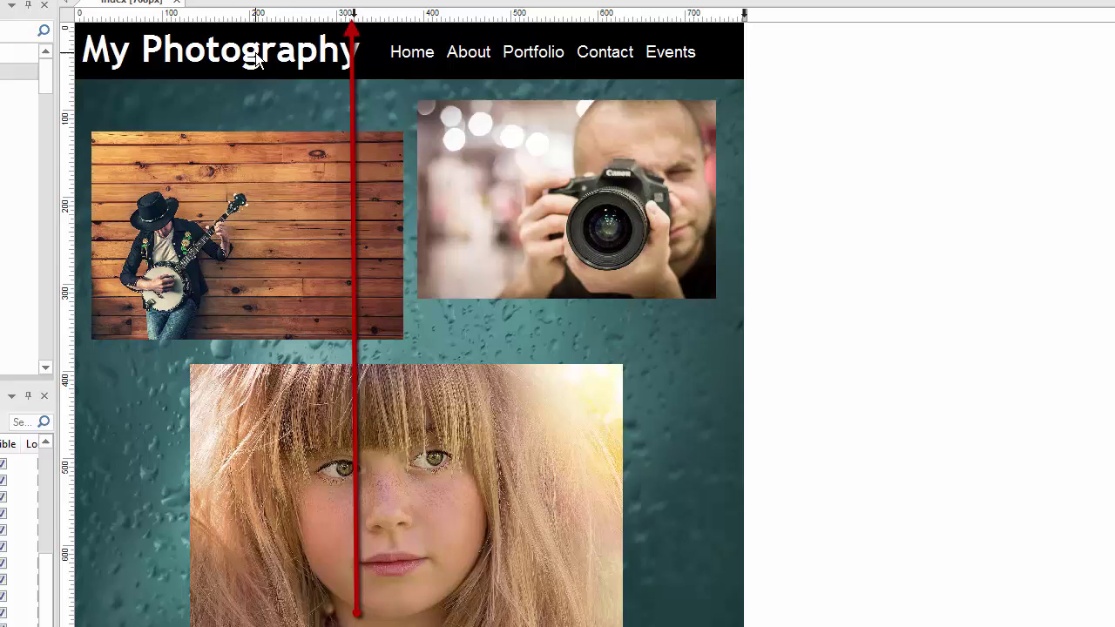
click(353, 15)
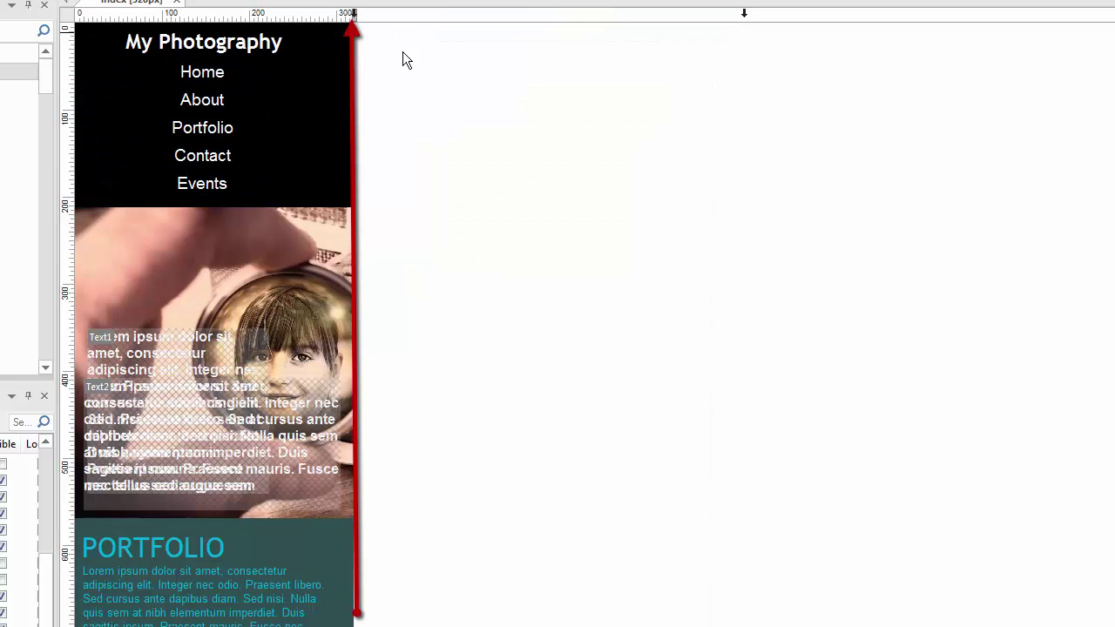
click(187, 42)
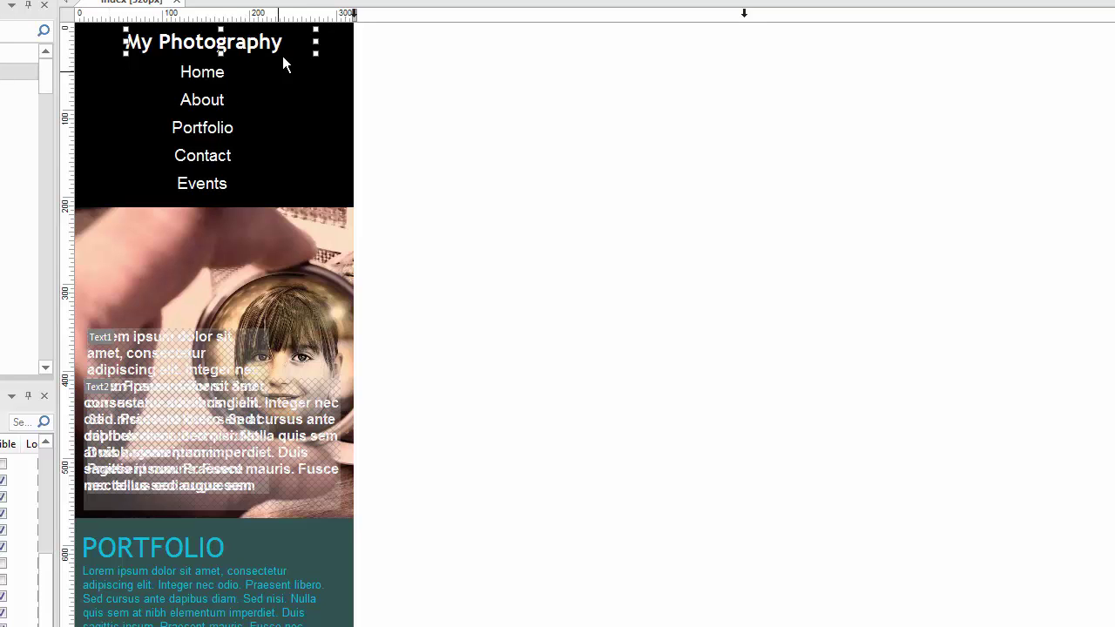
- Review the Enable Responsive Fonts option in the My Photography title's object properties, and close them without changes
right_click(234, 45)
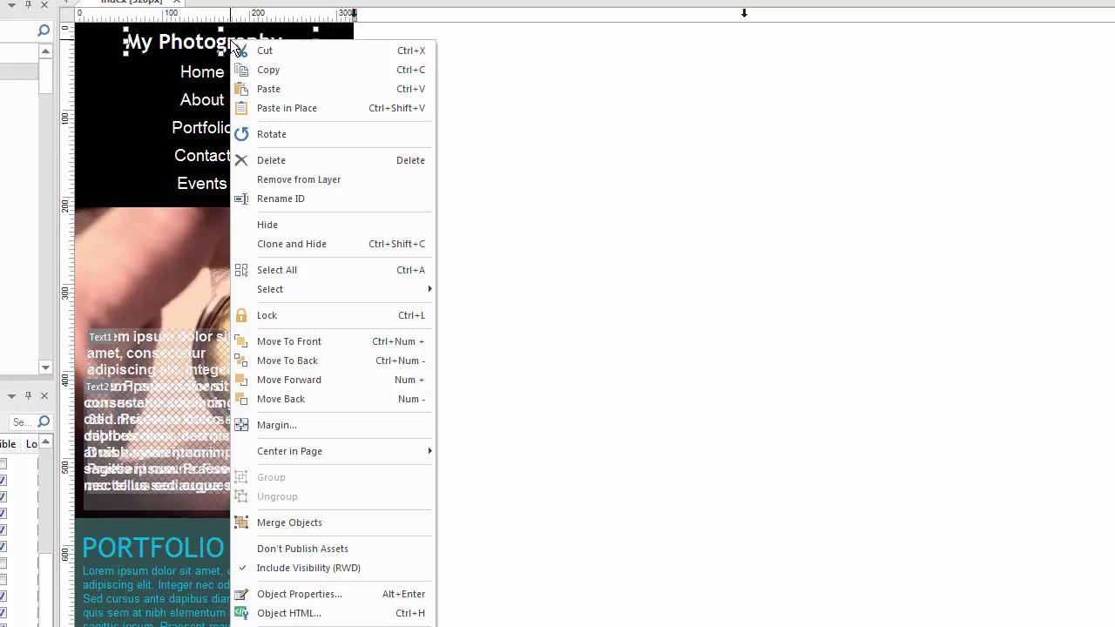
click(290, 602)
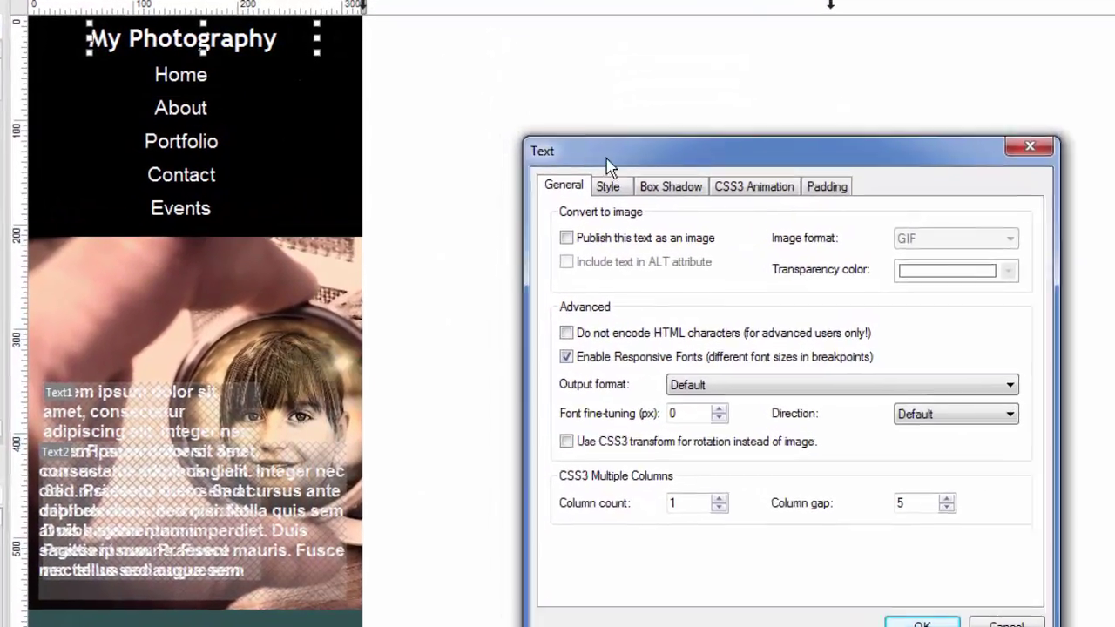
drag(605, 148, 579, 70)
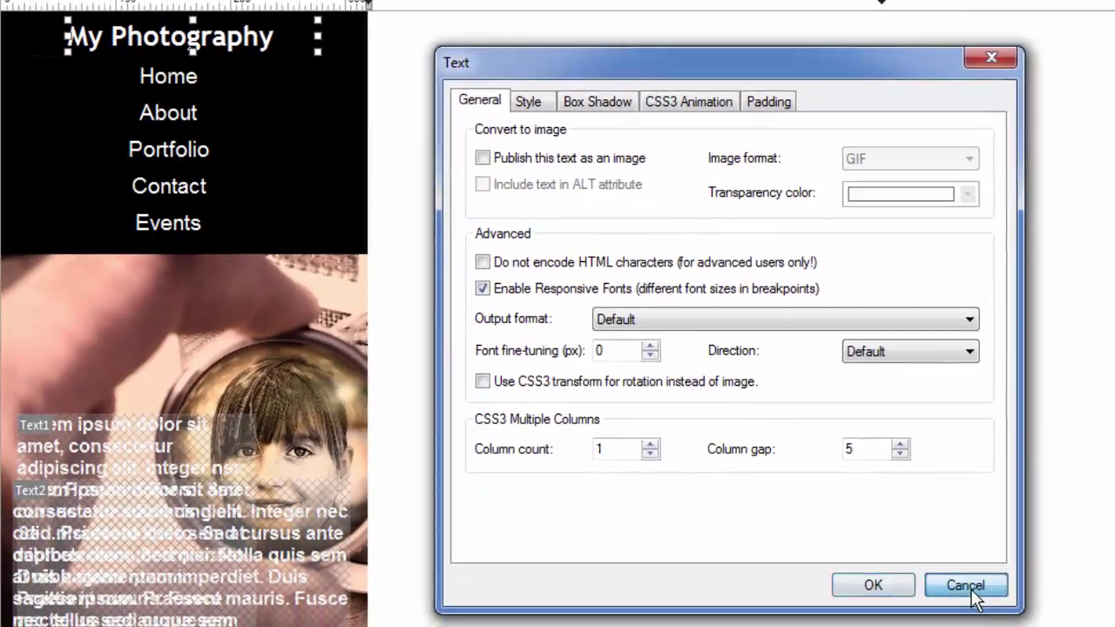
click(999, 610)
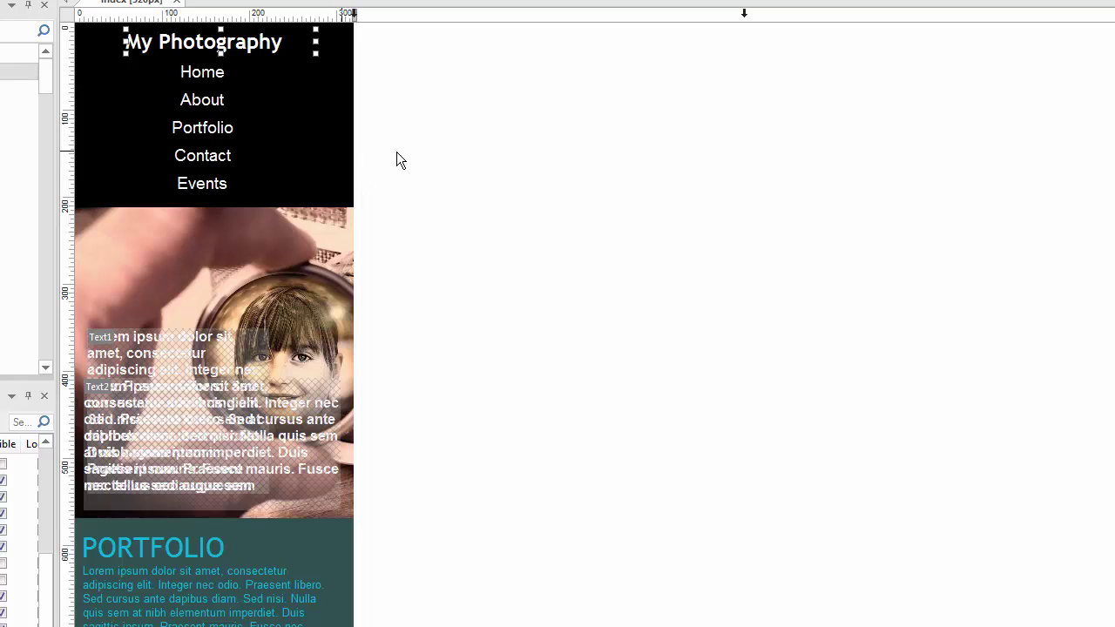
- Select the My Photography title's text in the 320px breakpoint view to check its font size
double_click(268, 44)
drag(281, 42, 122, 43)
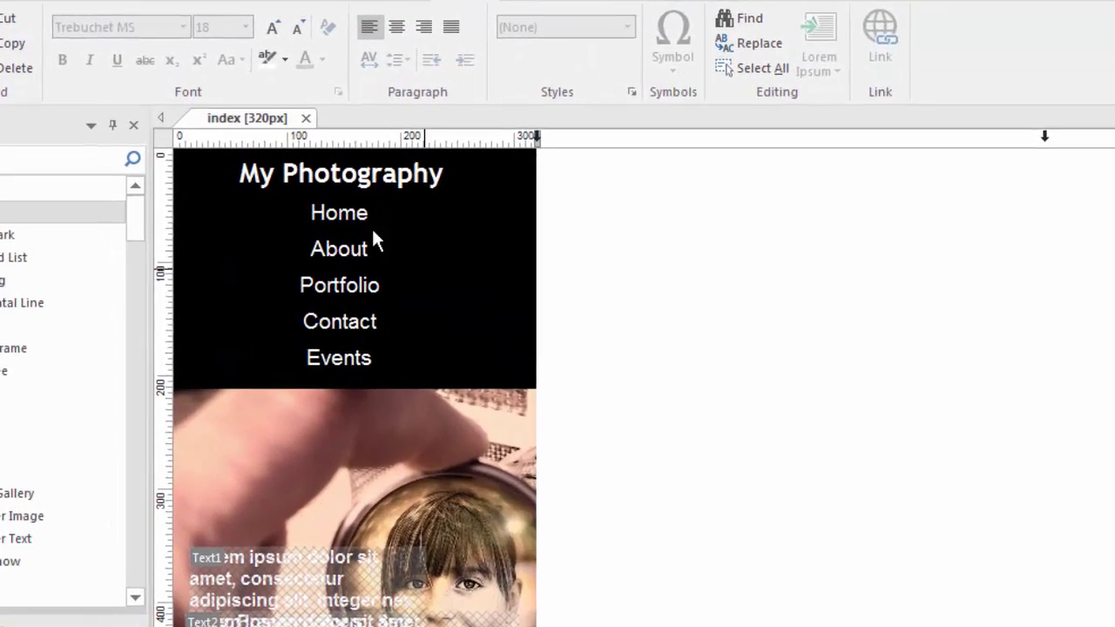
double_click(183, 42)
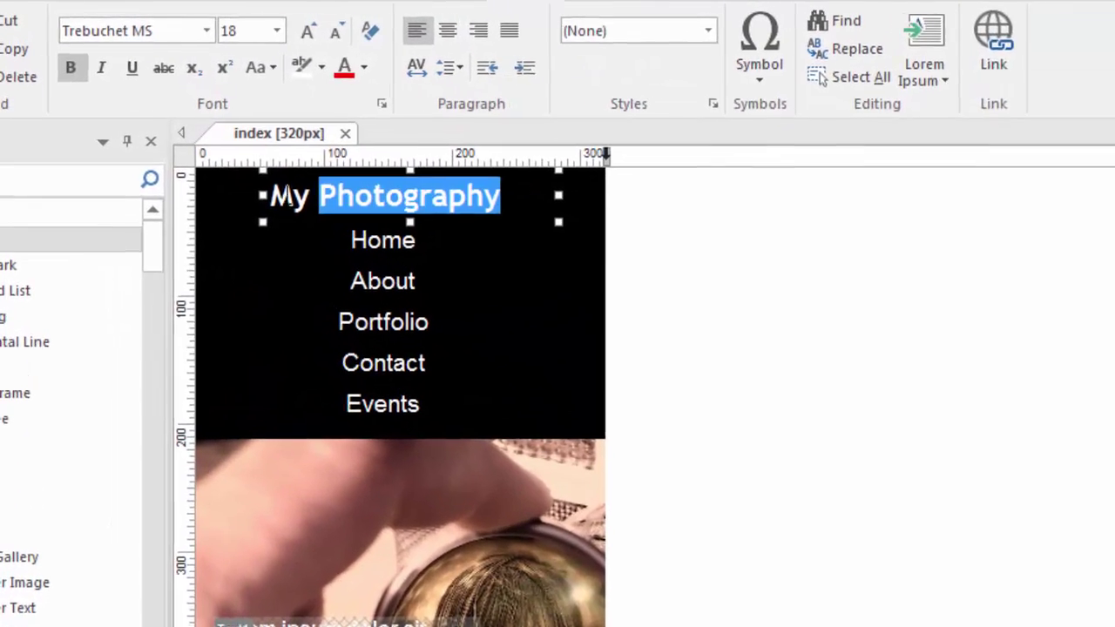
triple_click(286, 195)
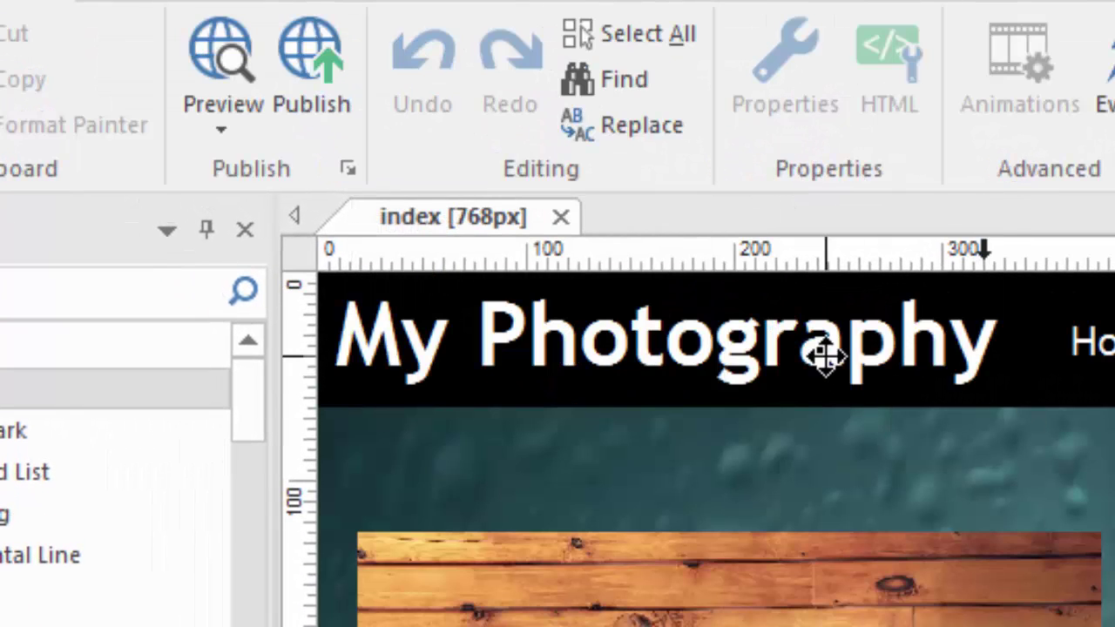
- Select the My Photography title's text in the 768px breakpoint view to check its font size, and leave text editing
double_click(821, 353)
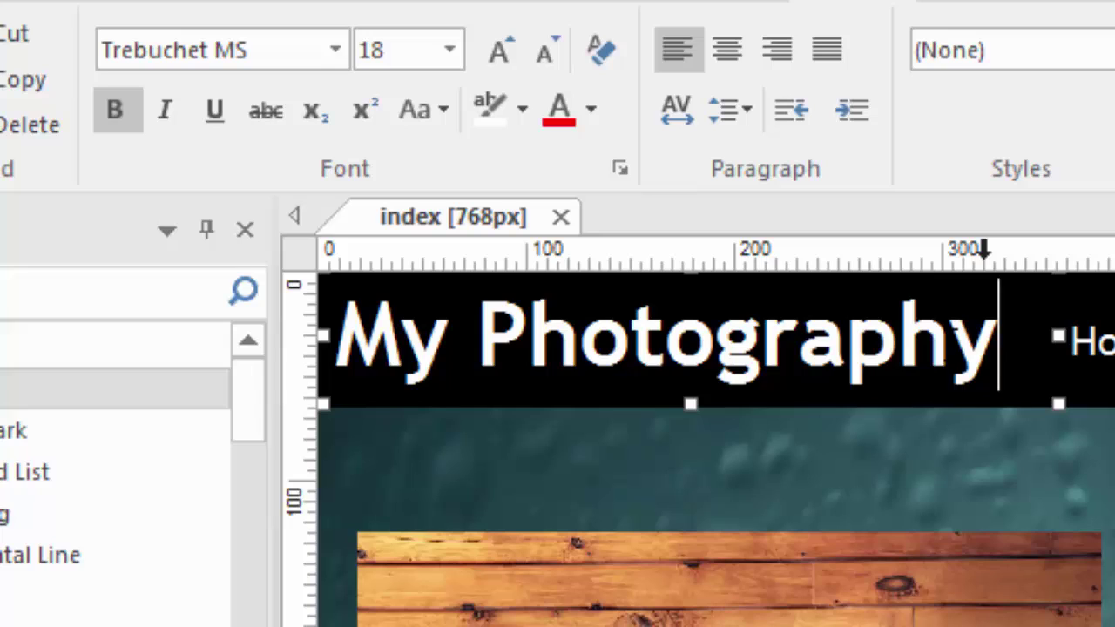
drag(998, 340, 343, 329)
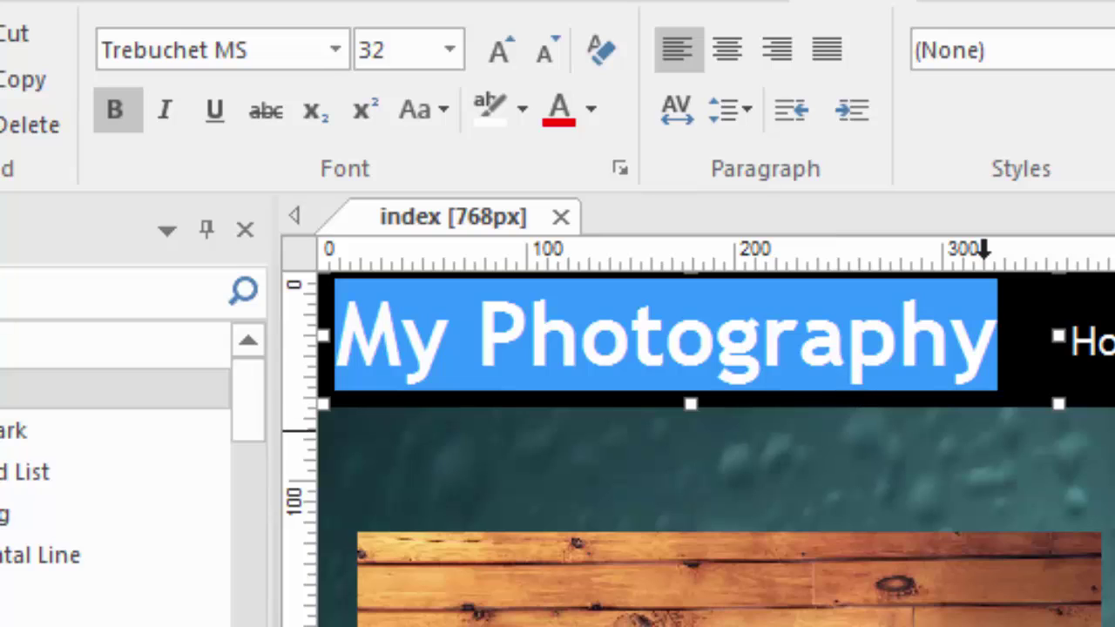
key(Escape)
click(749, 380)
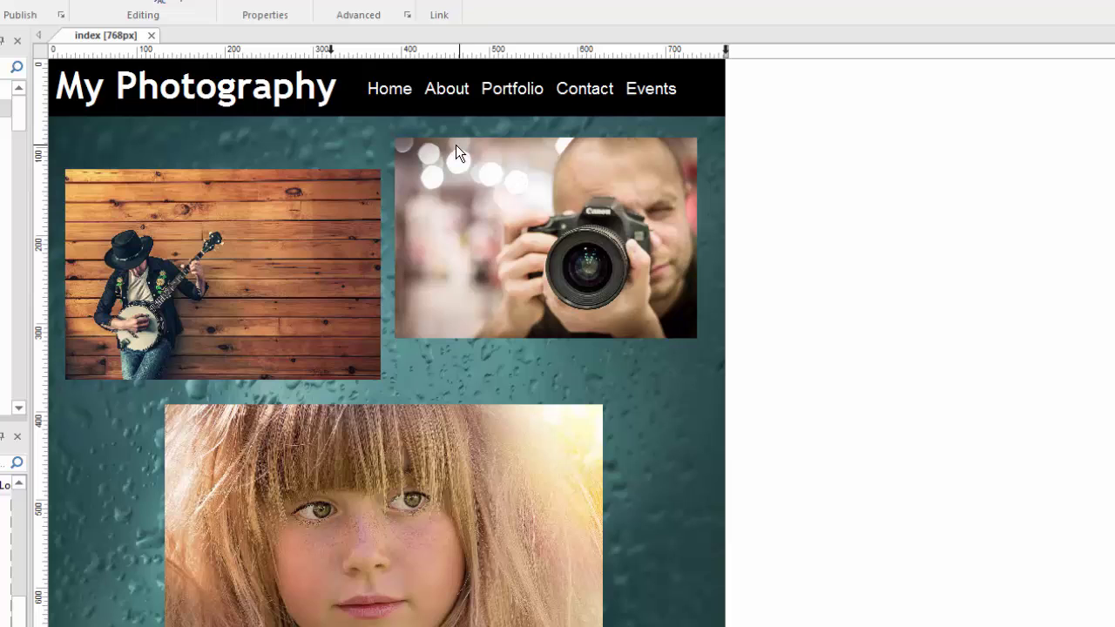
- Examine the banjo player and photographer images in the default view, selecting each one
click(726, 52)
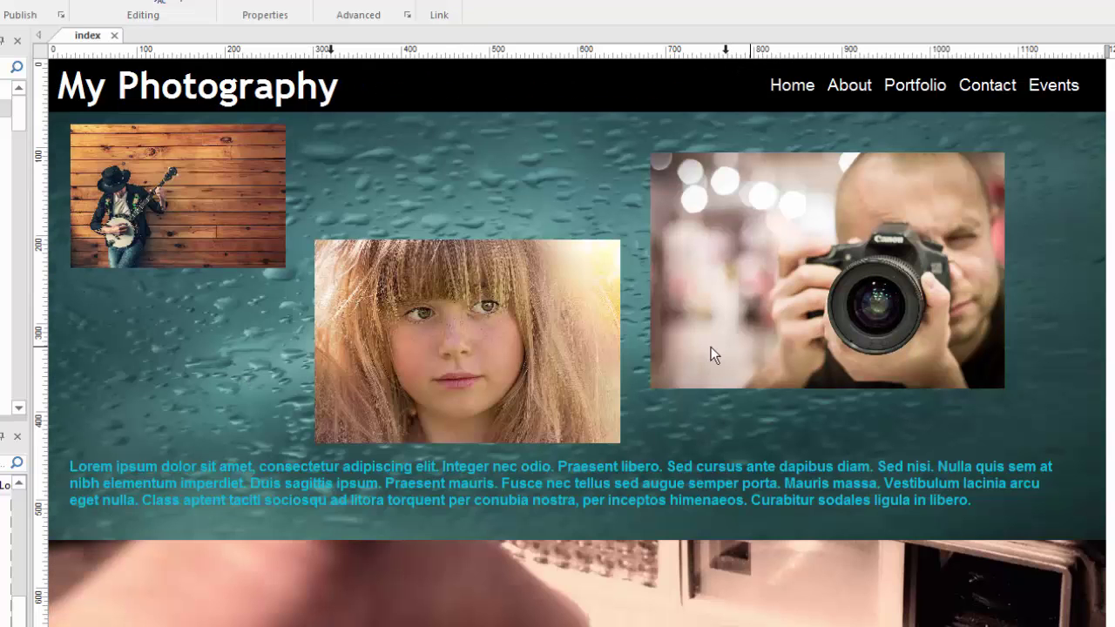
click(101, 167)
click(778, 315)
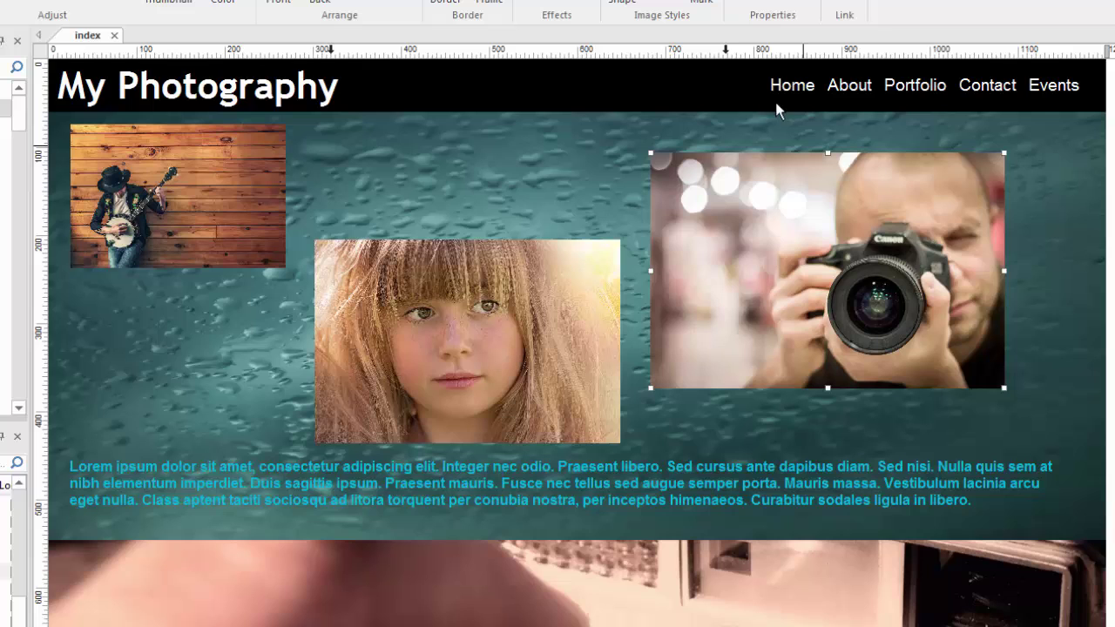
- Nudge the photographer image slightly to the right in the 768px breakpoint view
click(728, 53)
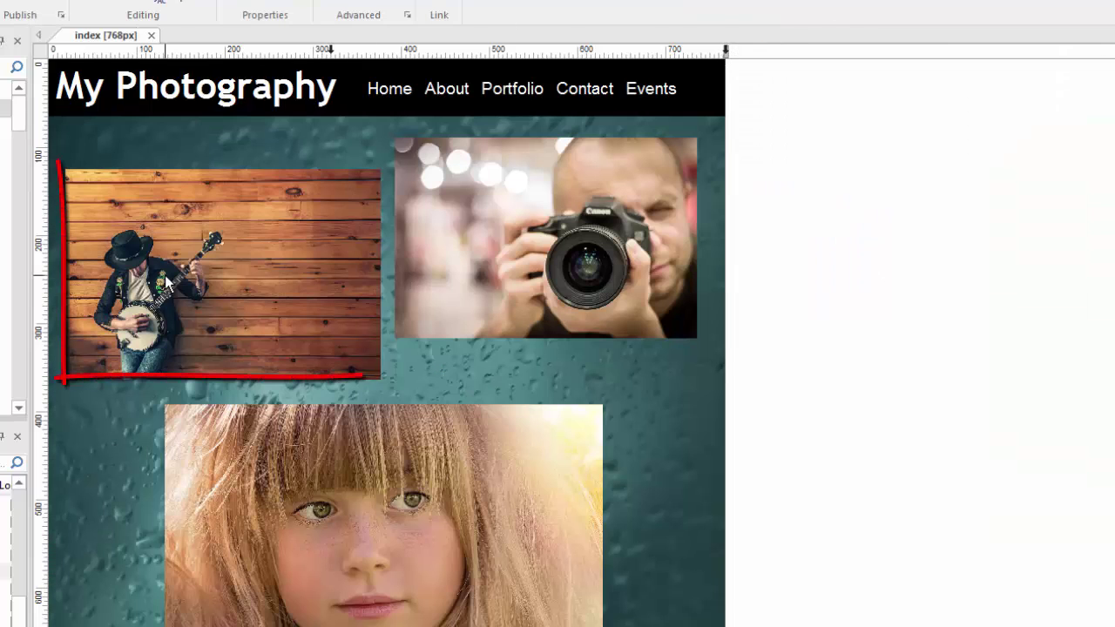
click(584, 322)
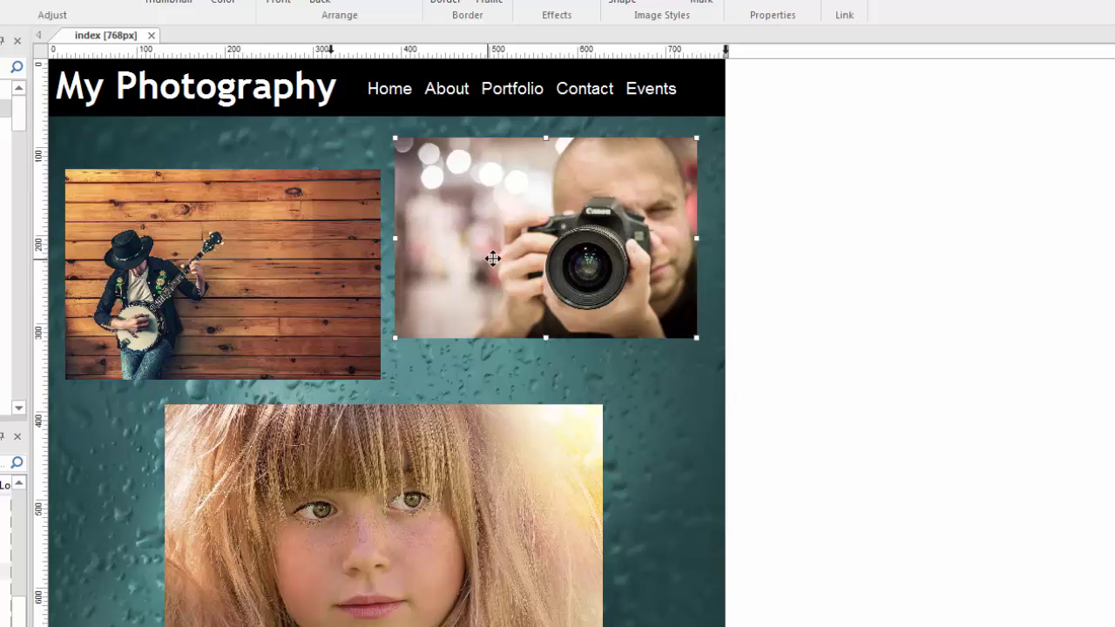
drag(493, 257, 501, 258)
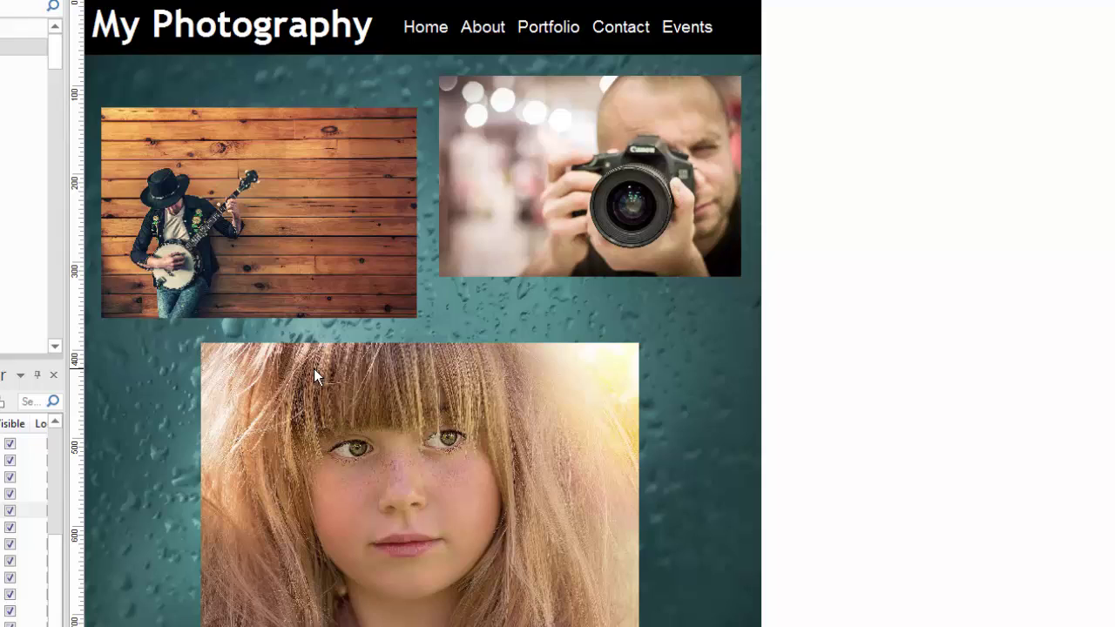
- Select the banjo player, photographer and girl images one after another in the 768px breakpoint view
click(352, 207)
click(598, 203)
click(467, 397)
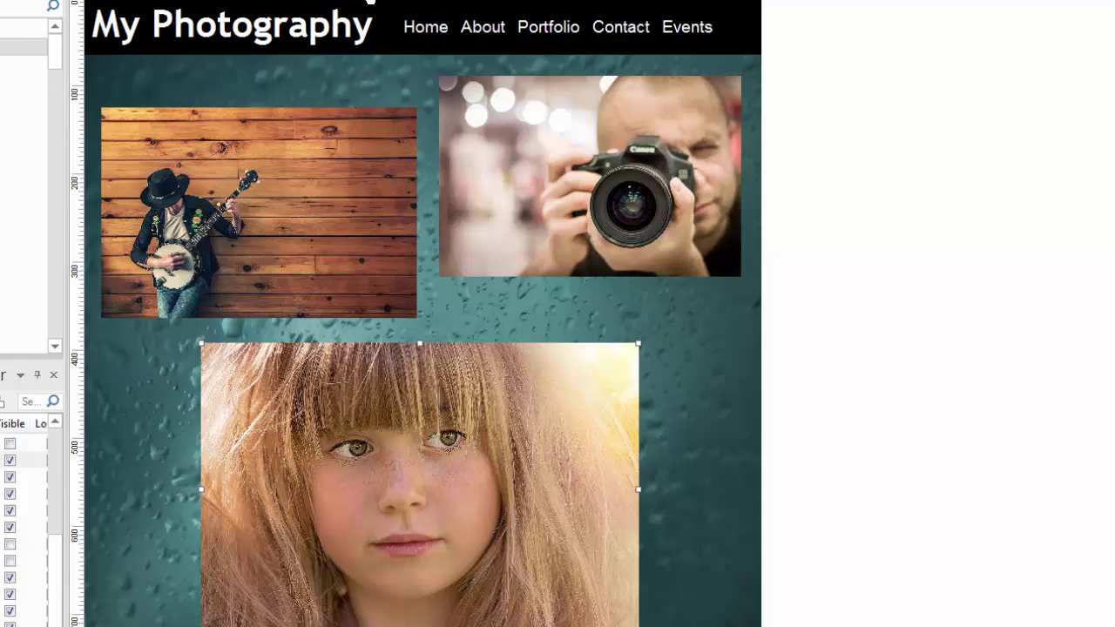
- Look through the whole page in the 320px breakpoint view, down to the footer and back up
click(370, 2)
scroll(493, 343, down, 4)
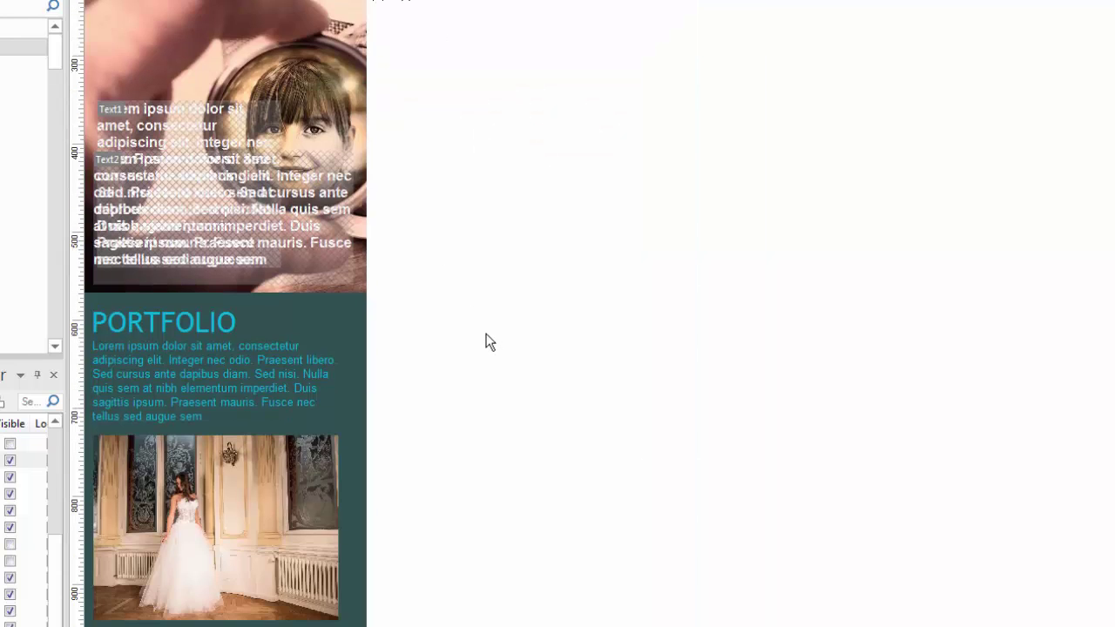
scroll(490, 342, down, 8)
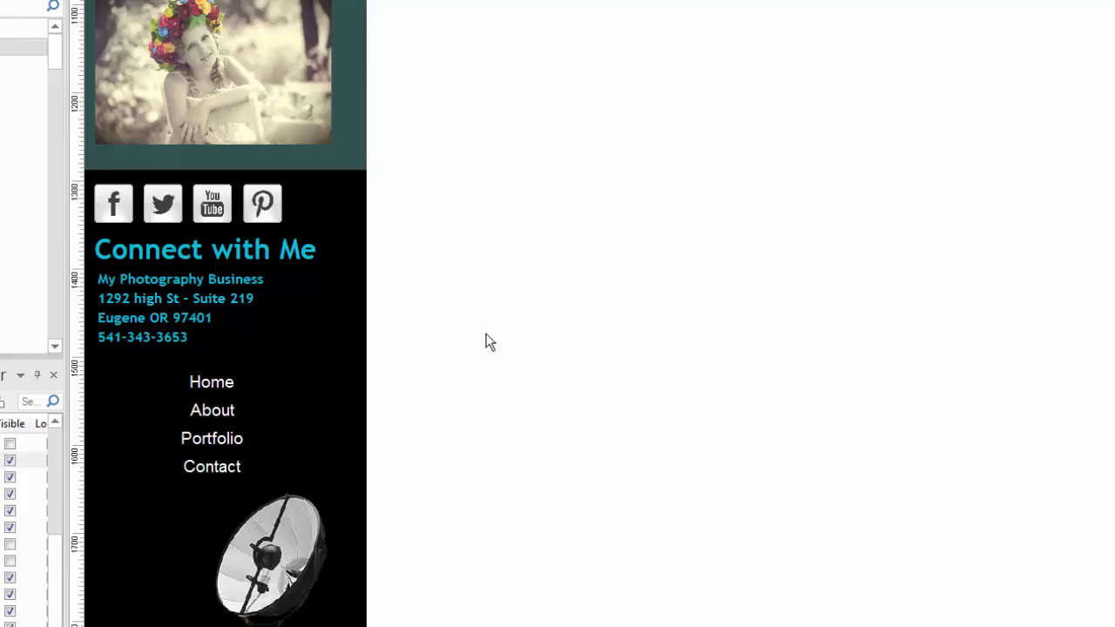
scroll(490, 342, down, 5)
scroll(490, 341, up, 9)
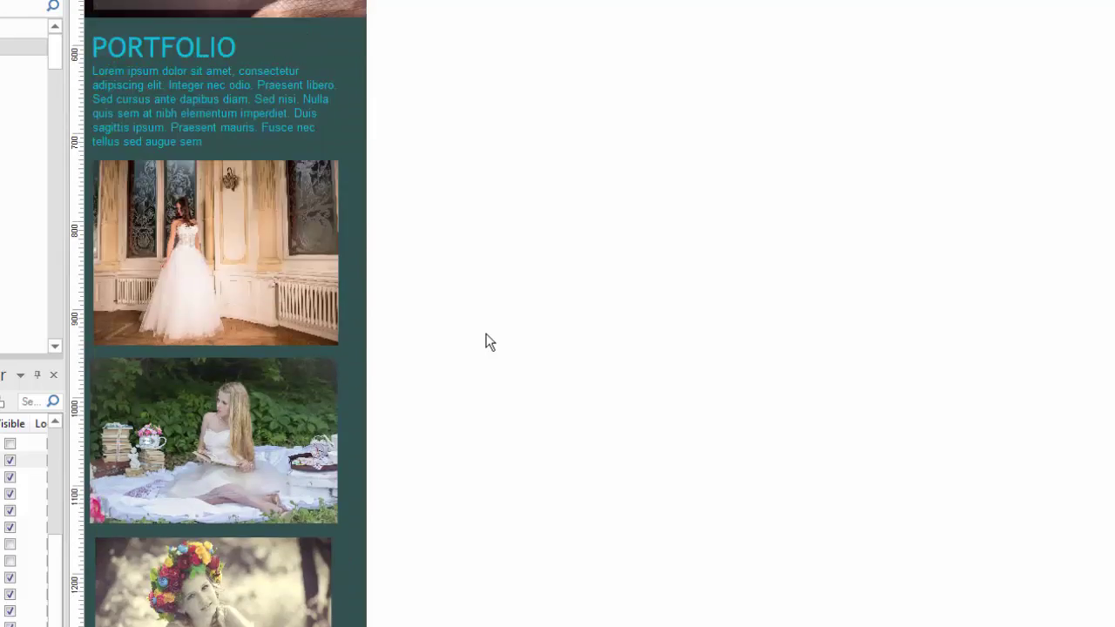
scroll(490, 342, up, 5)
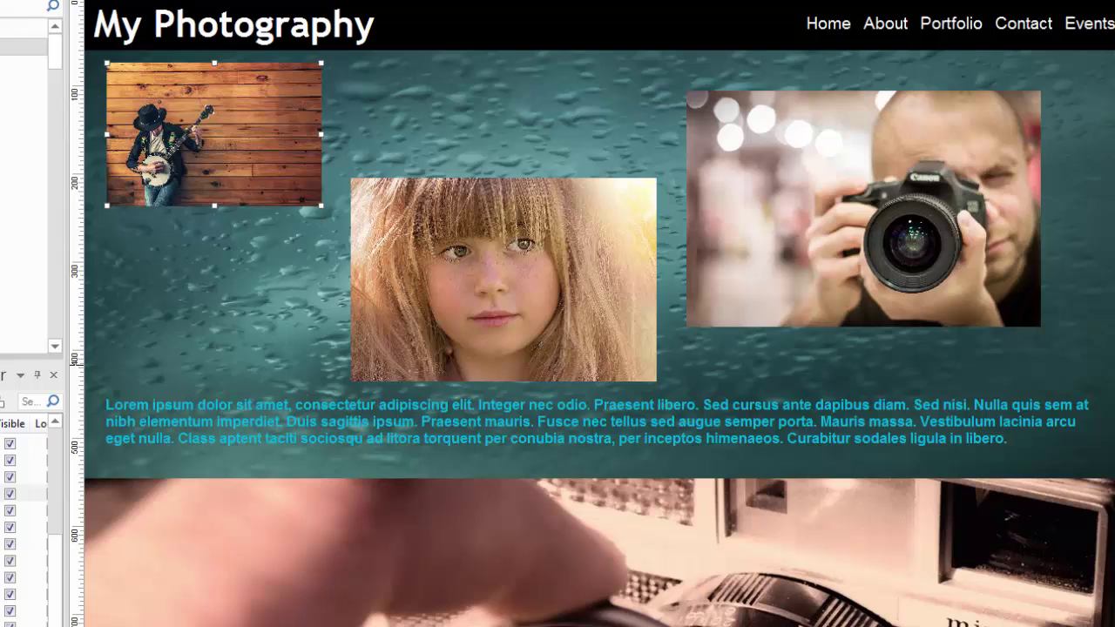
- Enlarge the Object Manager upward to show more of the page's layers and objects
drag(26, 359, 26, 162)
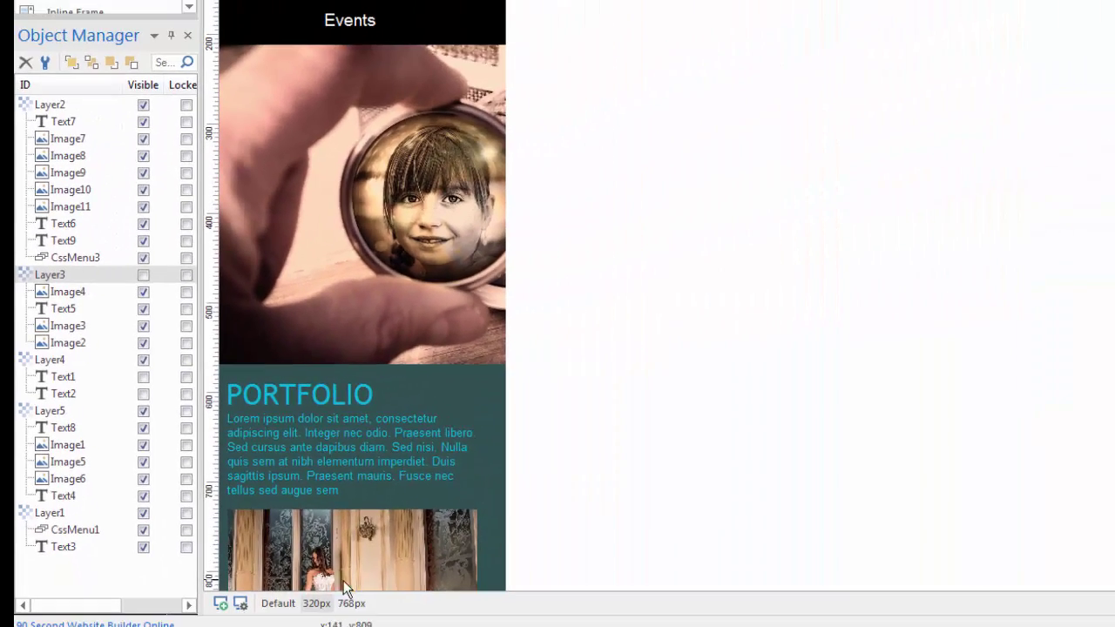
- Select the two white text blocks over the camera photo one after another in the default breakpoint view
click(272, 603)
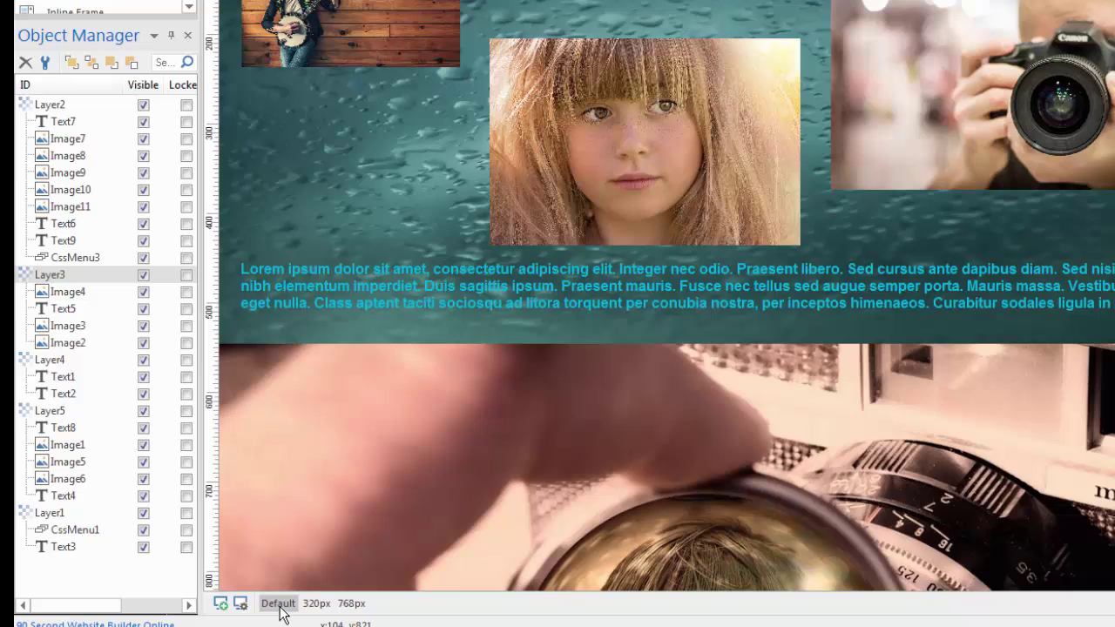
scroll(819, 447, down, 5)
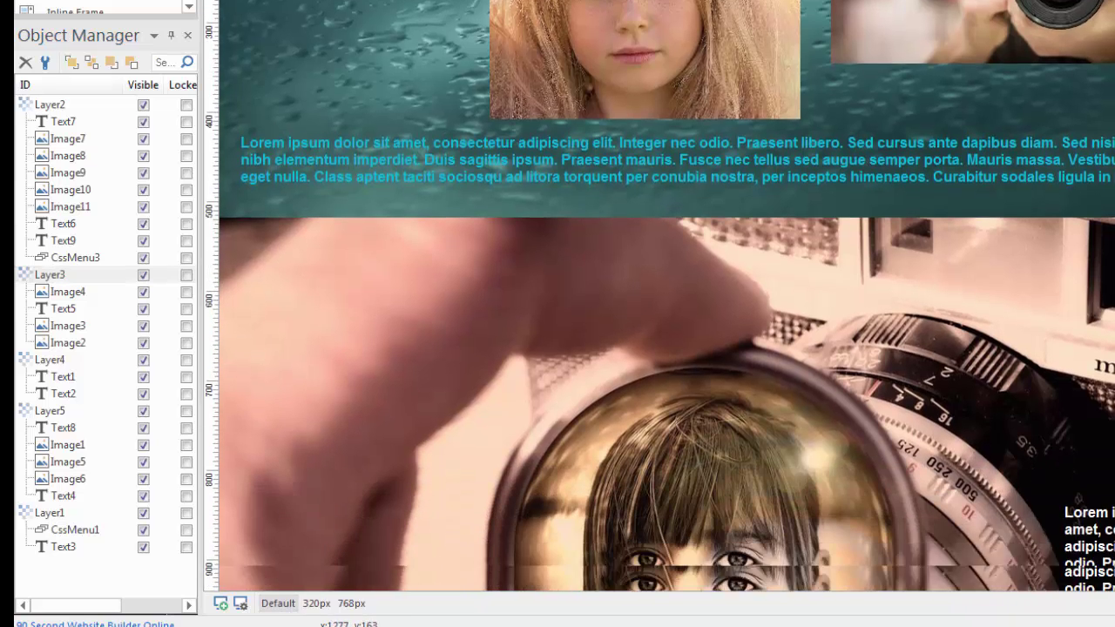
scroll(662, 296, down, 3)
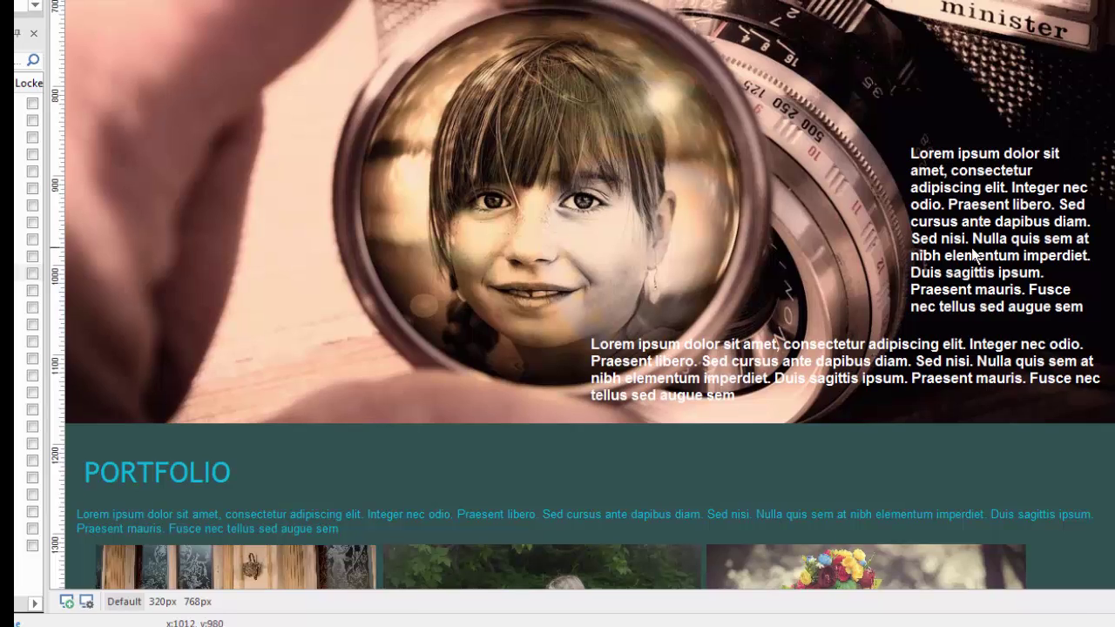
click(1102, 249)
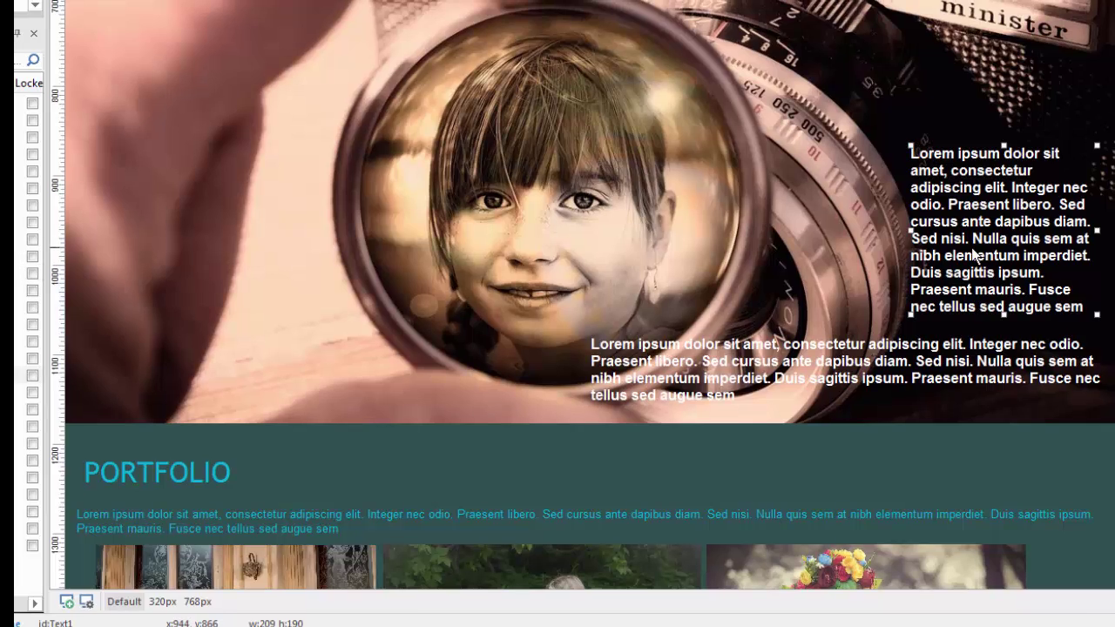
click(909, 373)
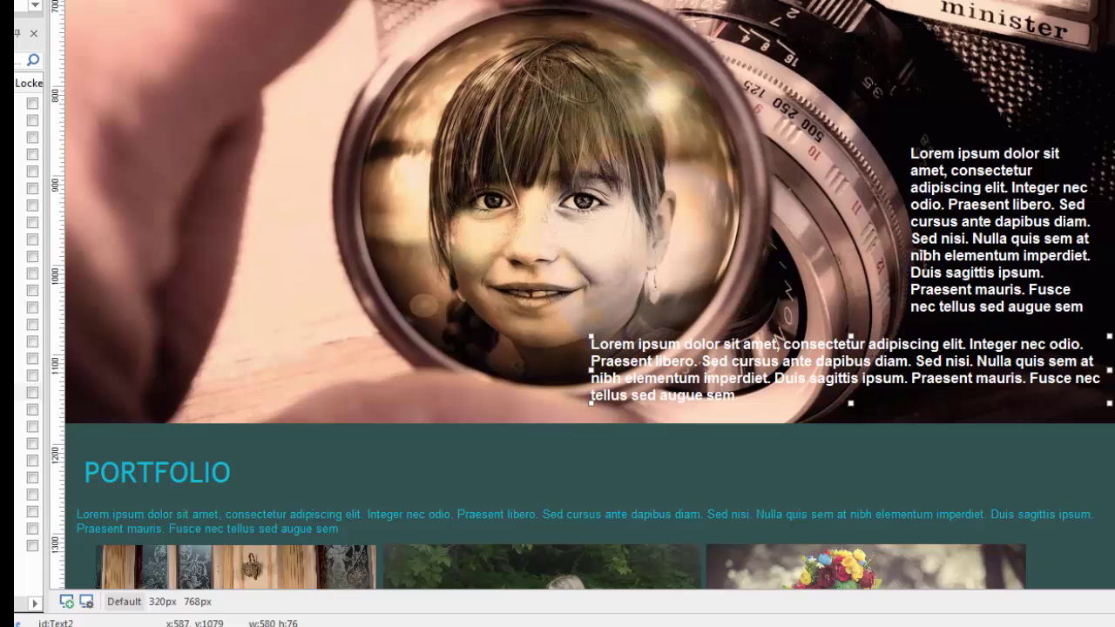
- Examine the camera photo section and its text blocks in the 768px and 320px breakpoint views
click(198, 601)
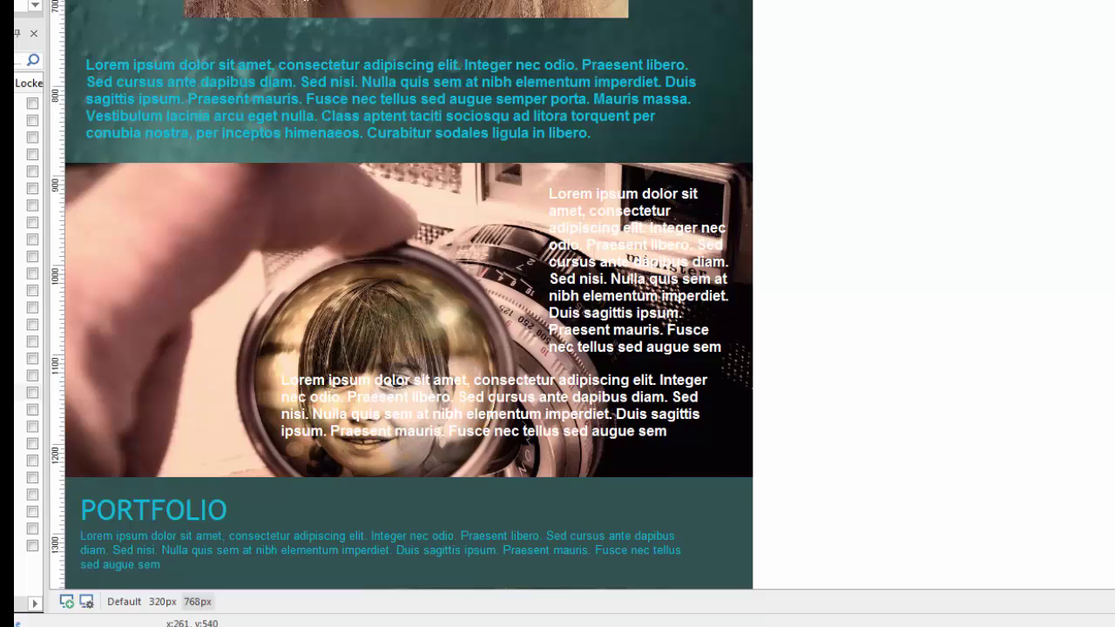
click(162, 601)
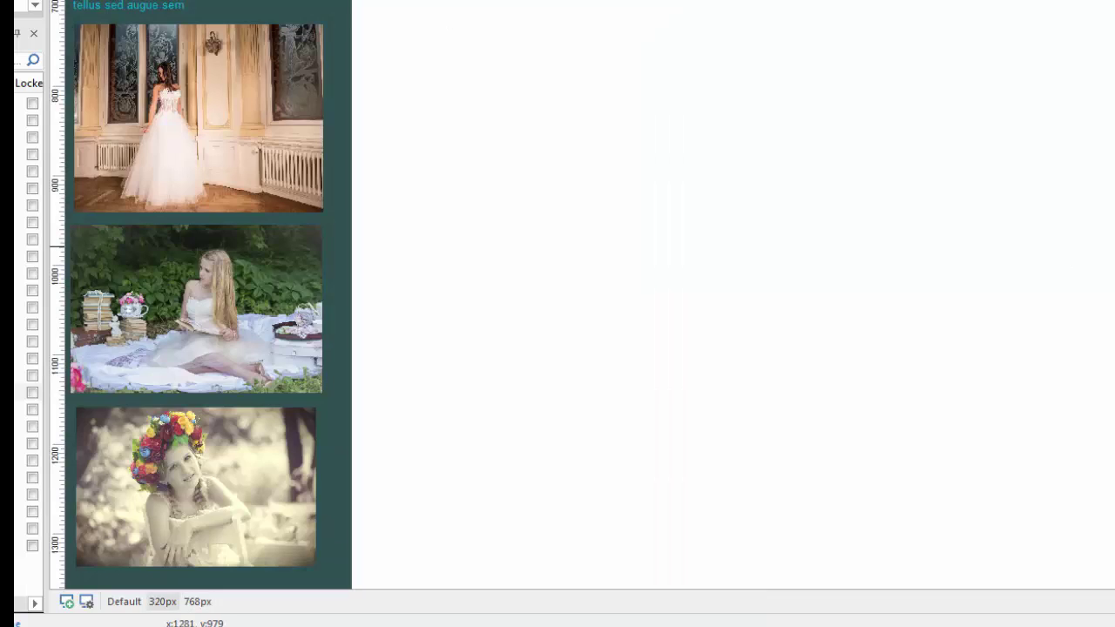
scroll(948, 125, up, 5)
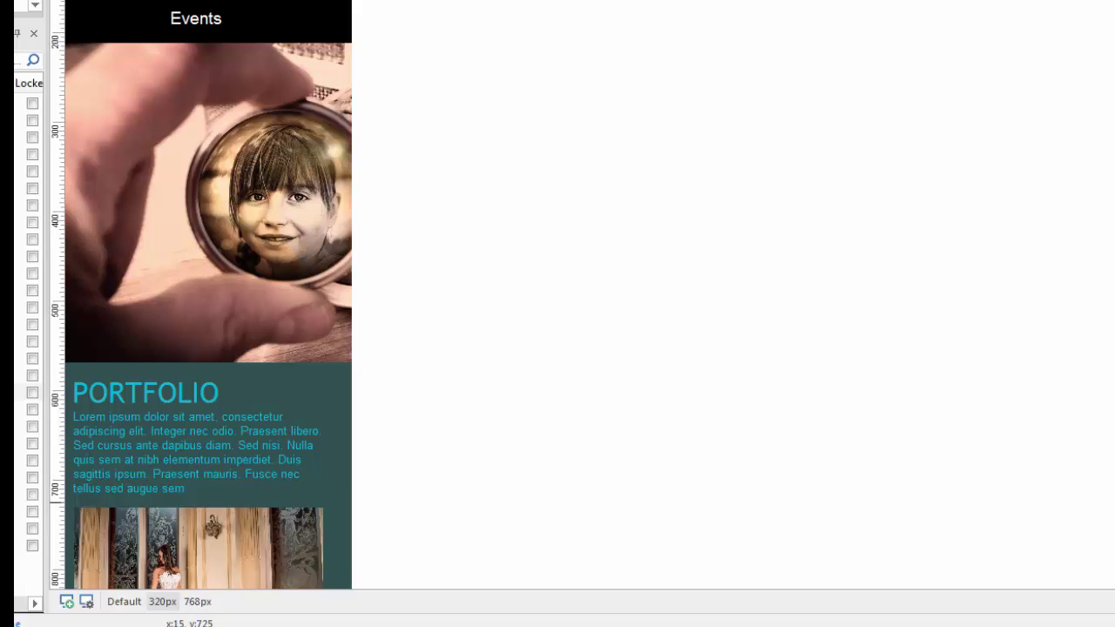
- Make Text1 and Text2 visible in the 320px breakpoint and hide them again, two times over
click(26, 392)
click(26, 375)
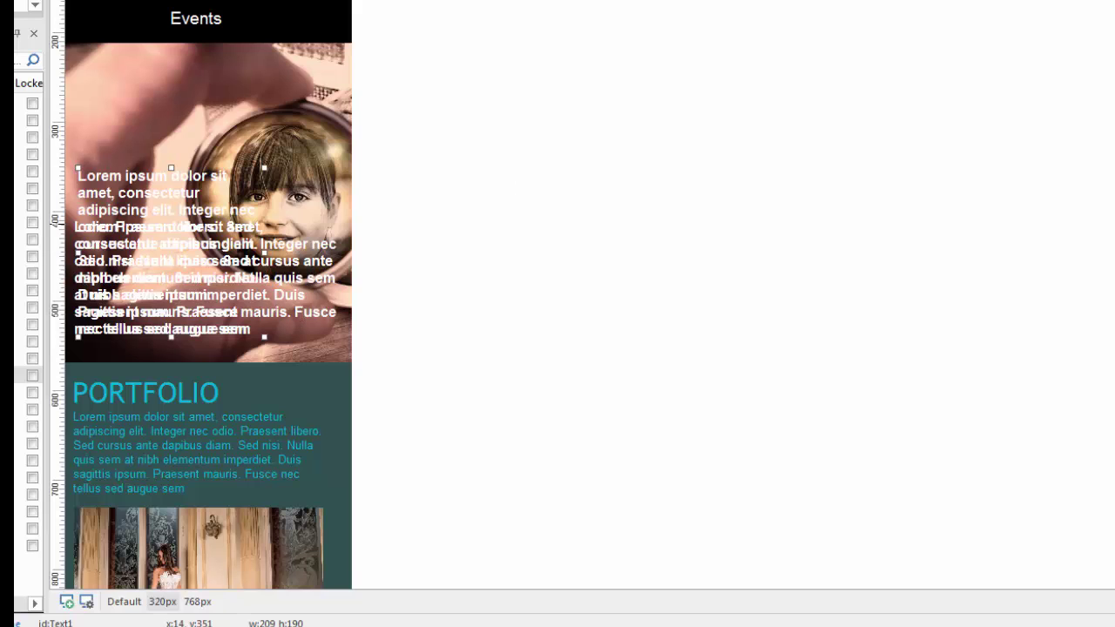
key(Delete)
key(Delete)
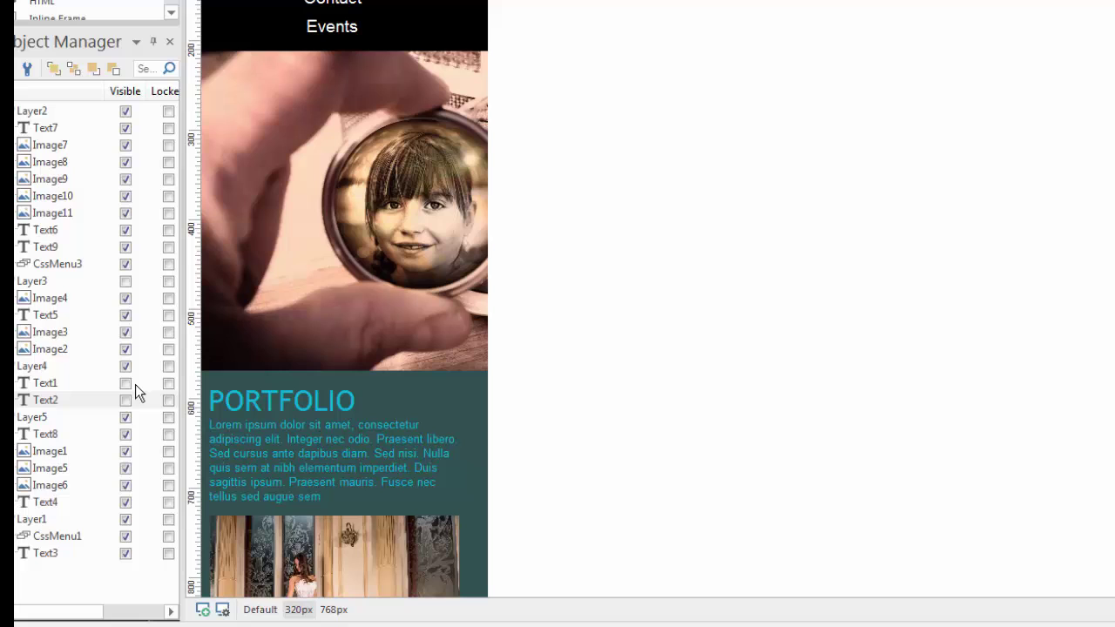
click(126, 383)
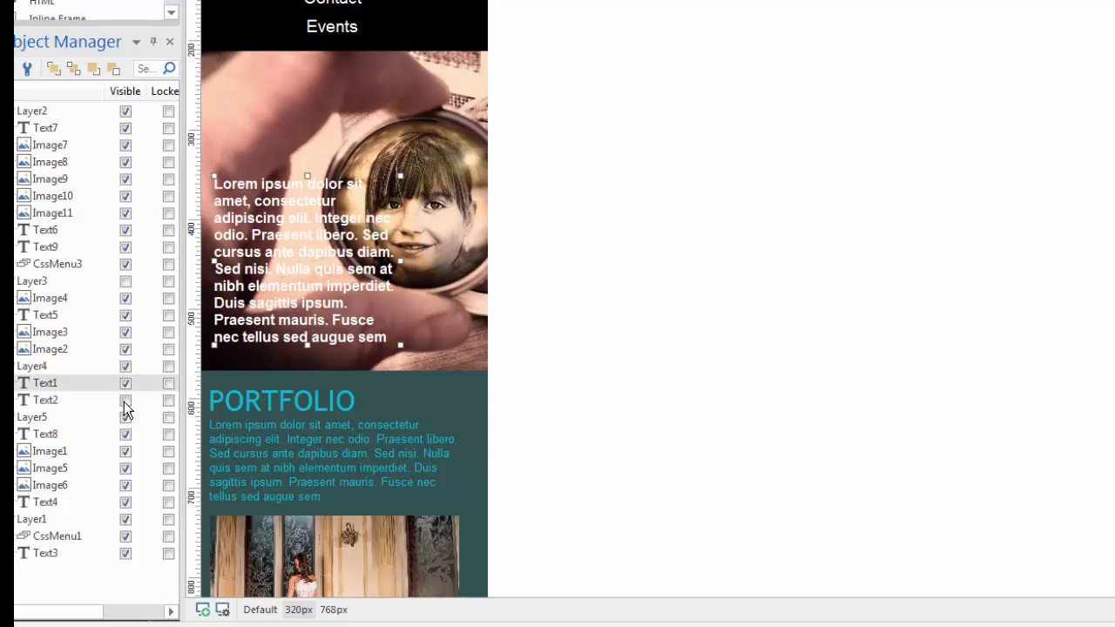
click(126, 402)
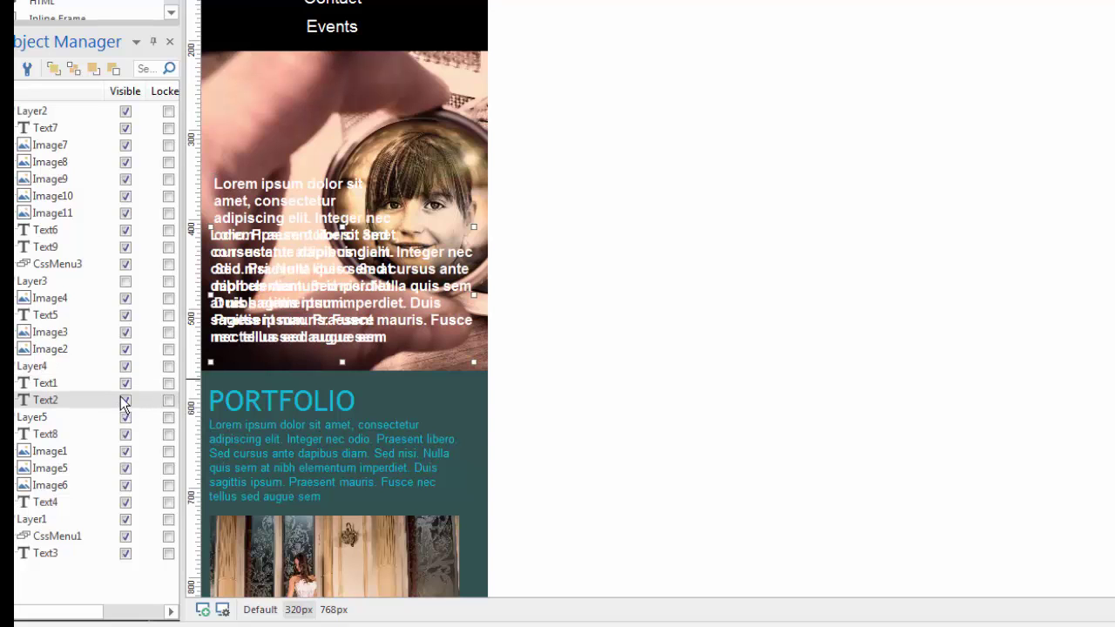
click(125, 401)
click(126, 383)
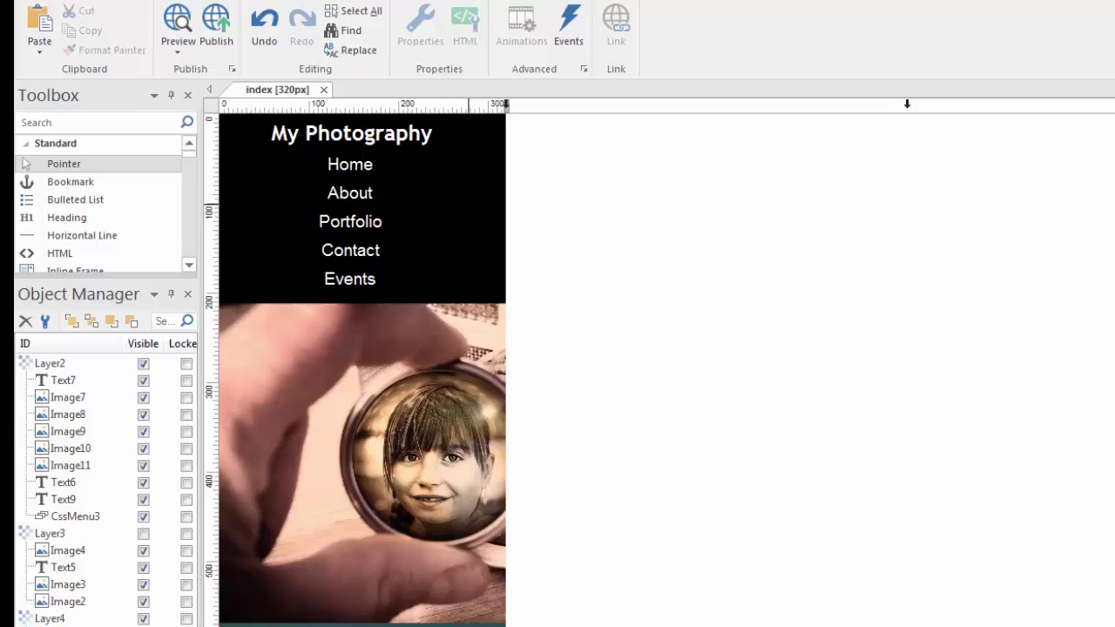
- Turn on rendering of hidden objects, select the camera photo layer, and turn the rendering off again
click(238, 27)
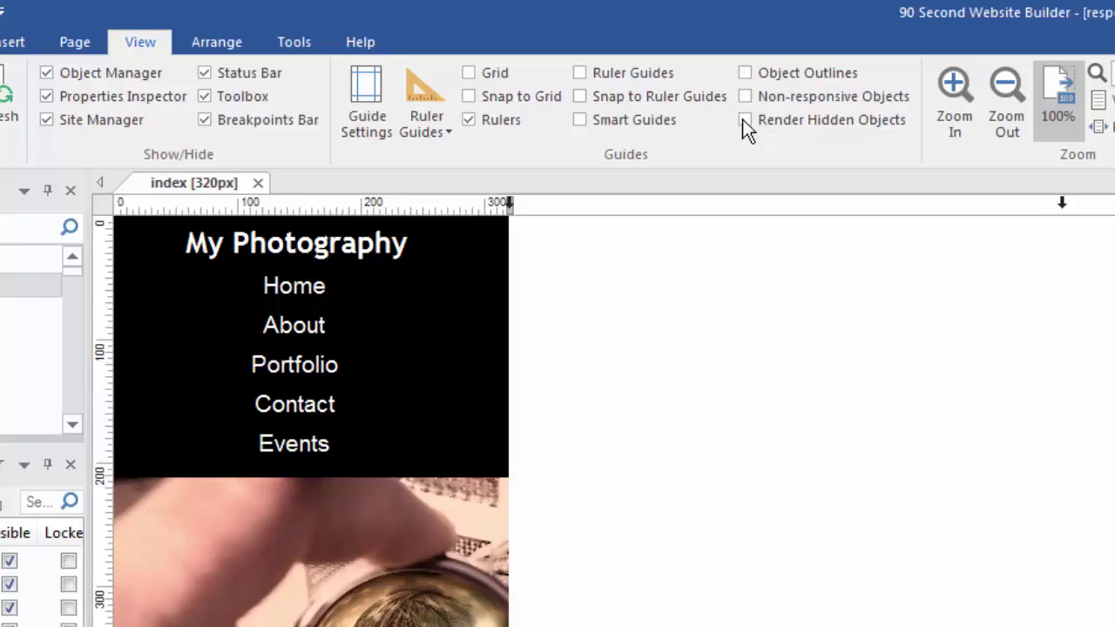
click(745, 119)
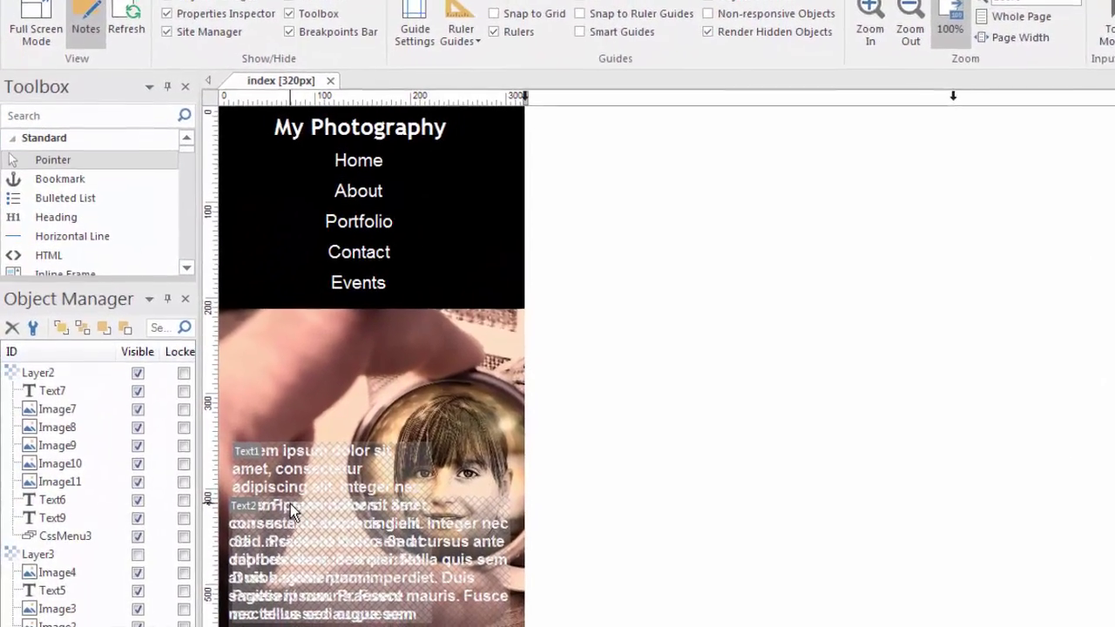
click(290, 503)
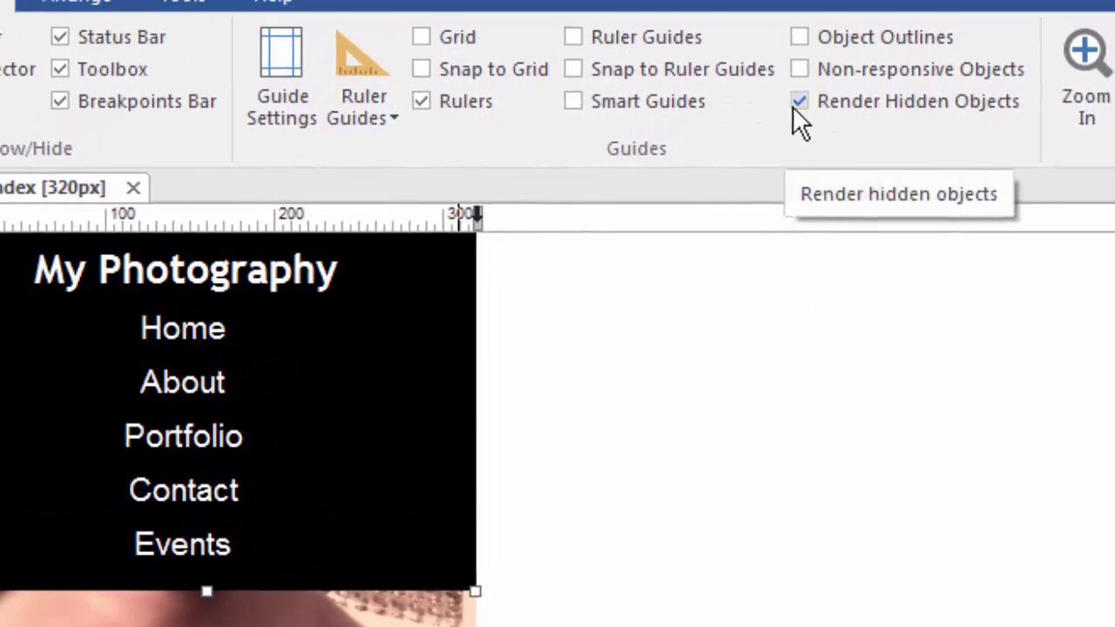
click(800, 102)
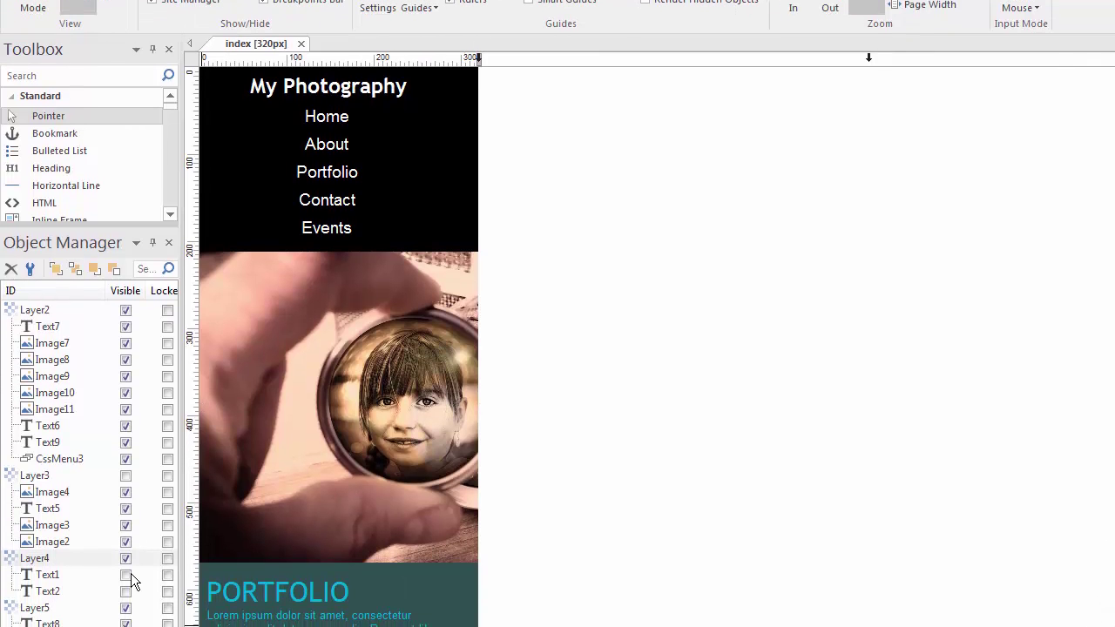
- Make Text1 and Text2 visible and move Text2 out of Layer4 so it overhangs the right edge of the 320px page
click(126, 575)
click(125, 591)
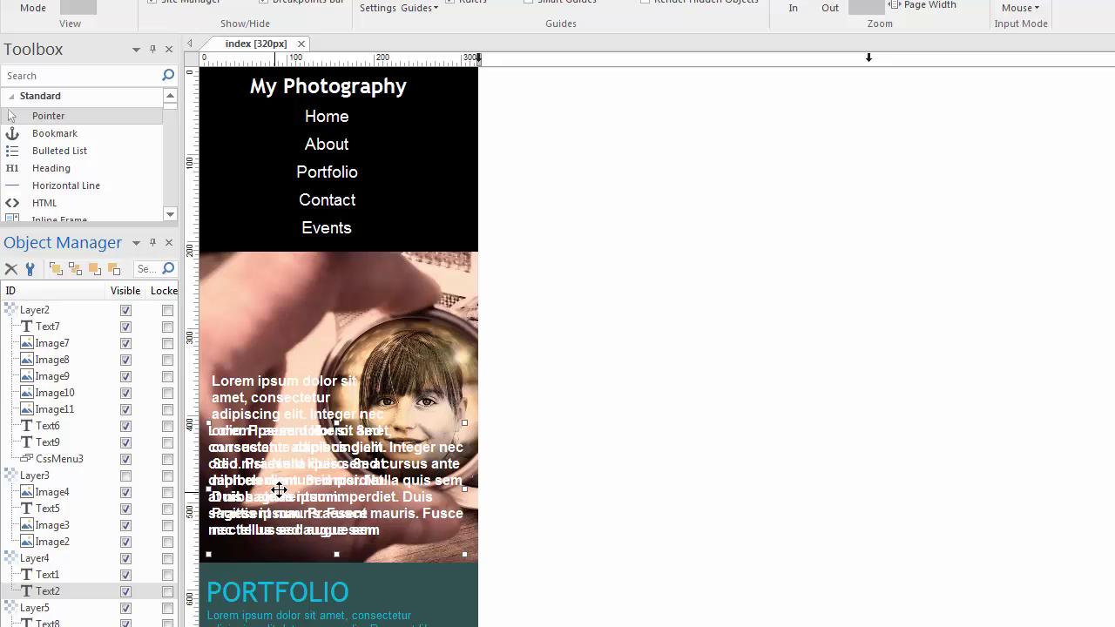
drag(279, 490, 463, 472)
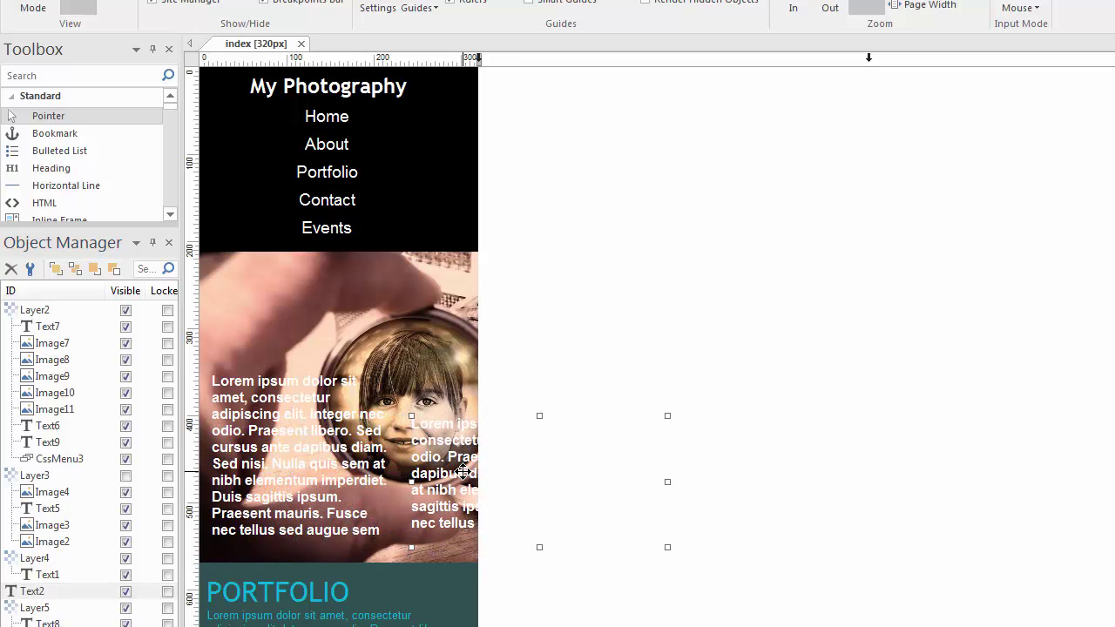
- Hide Text2 and Text1 in the 320px breakpoint and turn on rendering of hidden objects
click(126, 592)
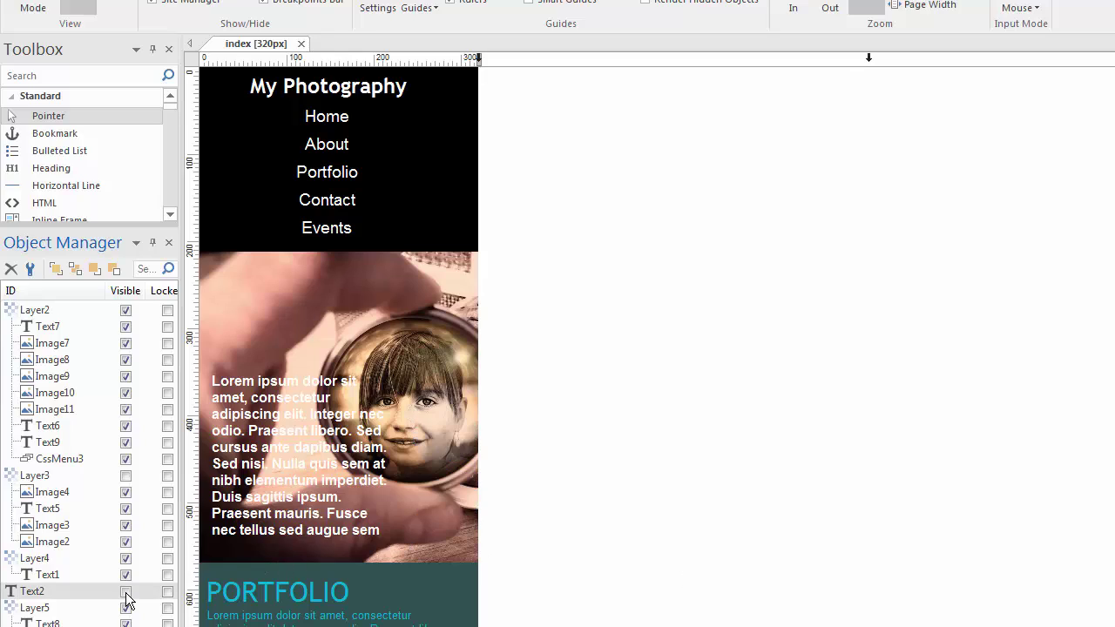
click(126, 575)
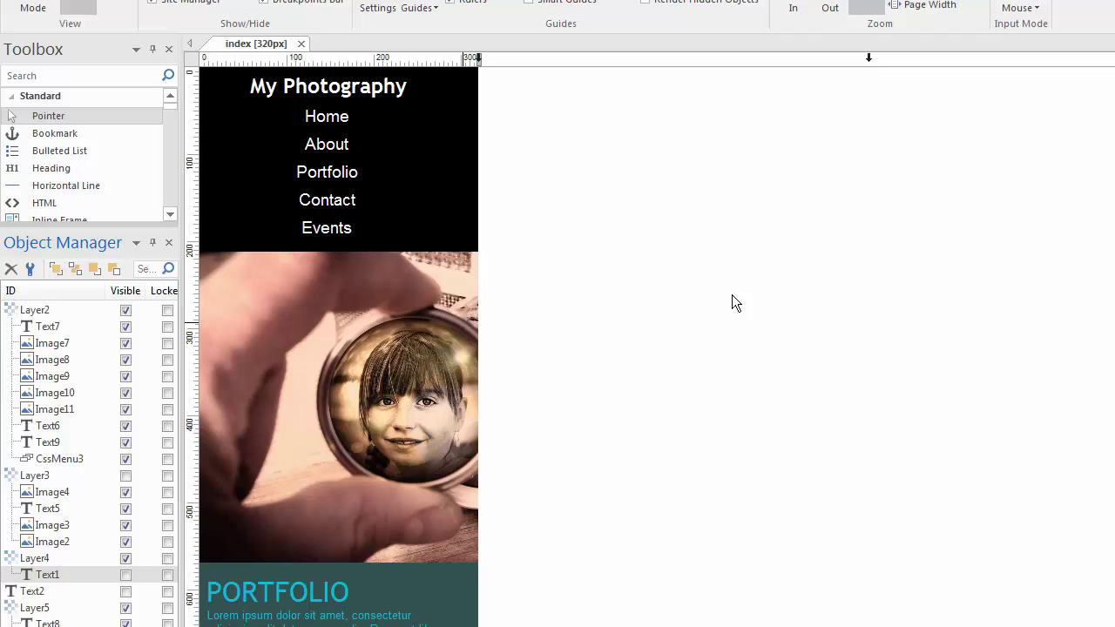
click(646, 2)
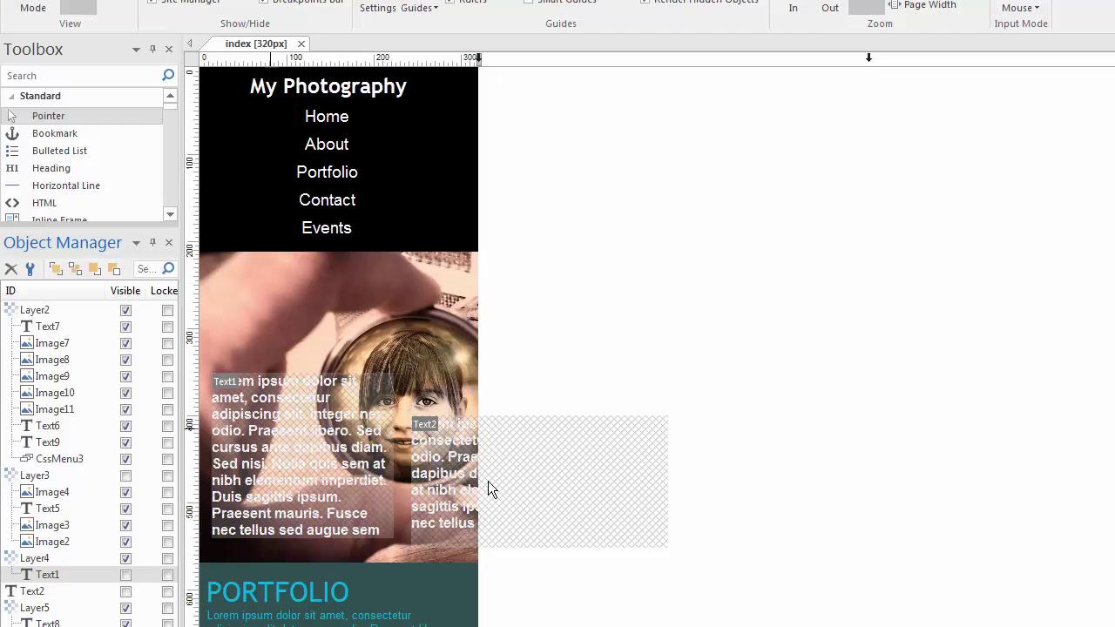
- Move Text2 back into Layer4 over the camera photo, hide it, and turn off rendering of hidden objects
click(126, 595)
click(127, 595)
mouse_move(567, 468)
mouse_down()
mouse_move(510, 438)
mouse_move(360, 408)
mouse_up()
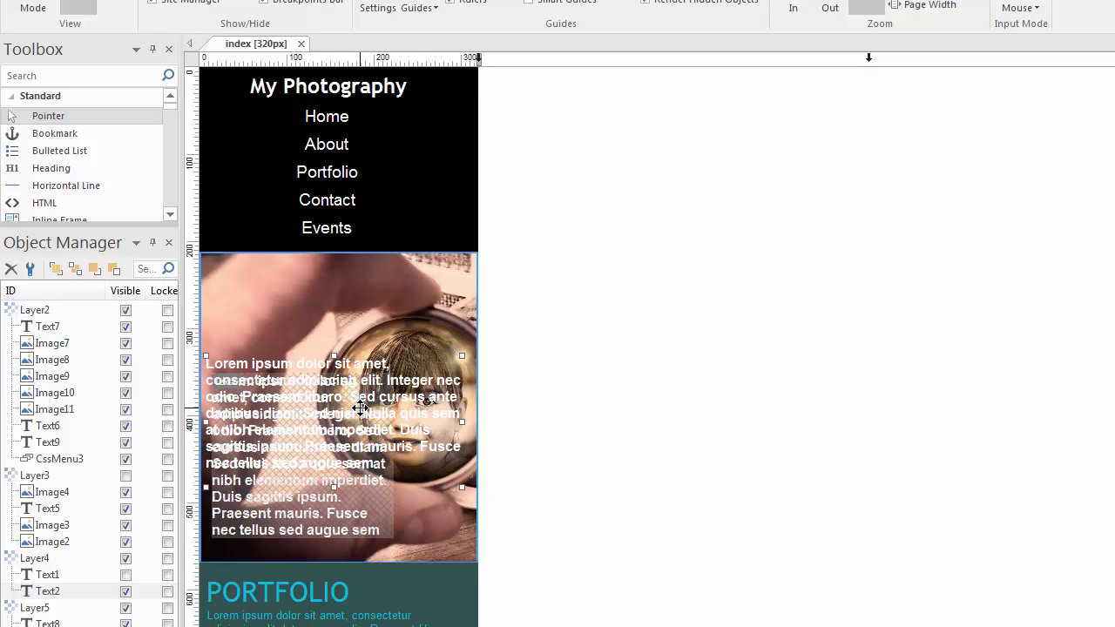
click(127, 594)
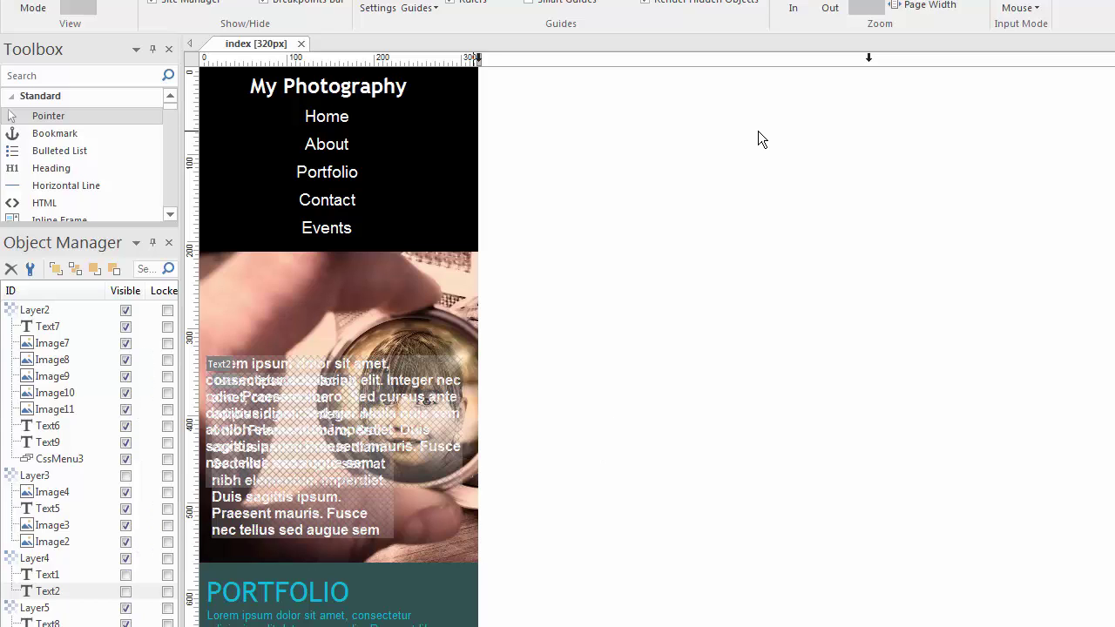
click(646, 3)
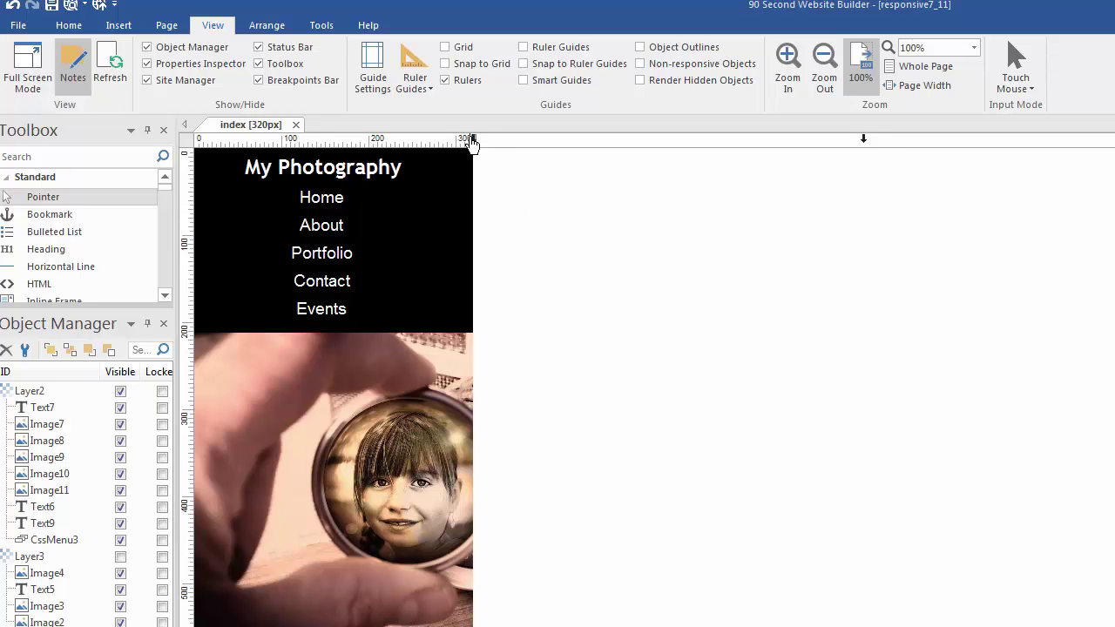
- Examine the main menu layout style settings of the navigation menu in the default breakpoint view and cancel the dialog
click(475, 146)
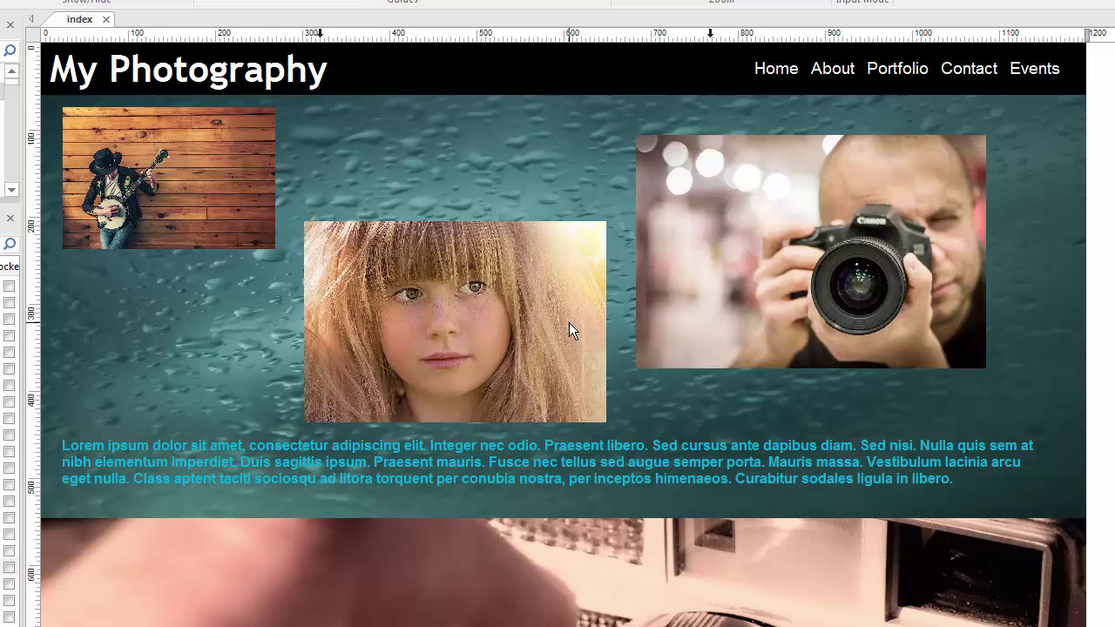
double_click(830, 77)
click(502, 108)
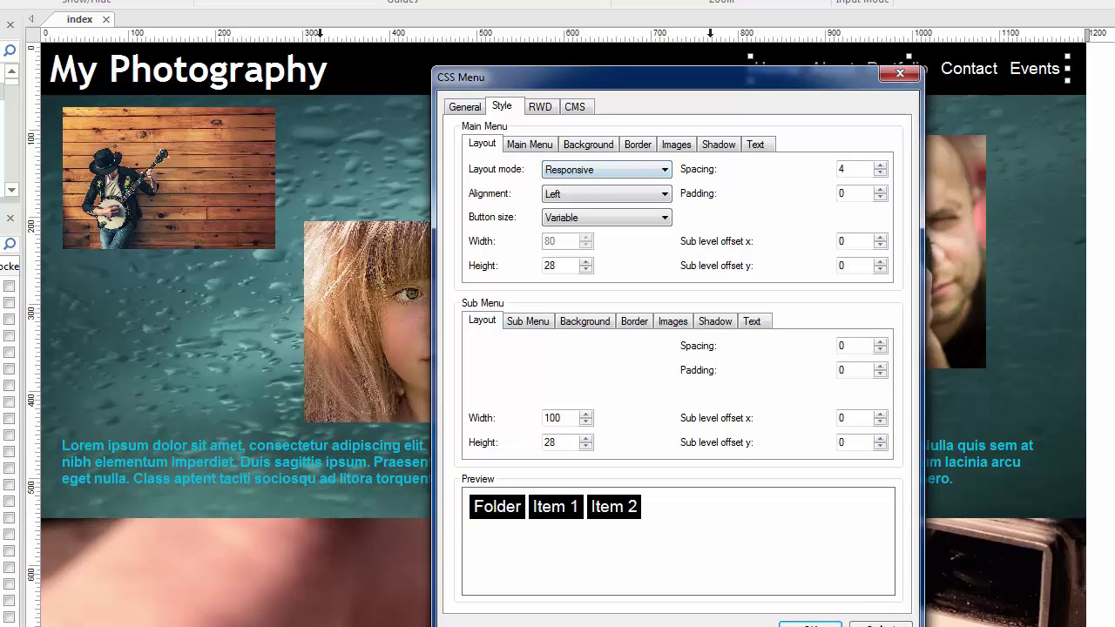
click(879, 625)
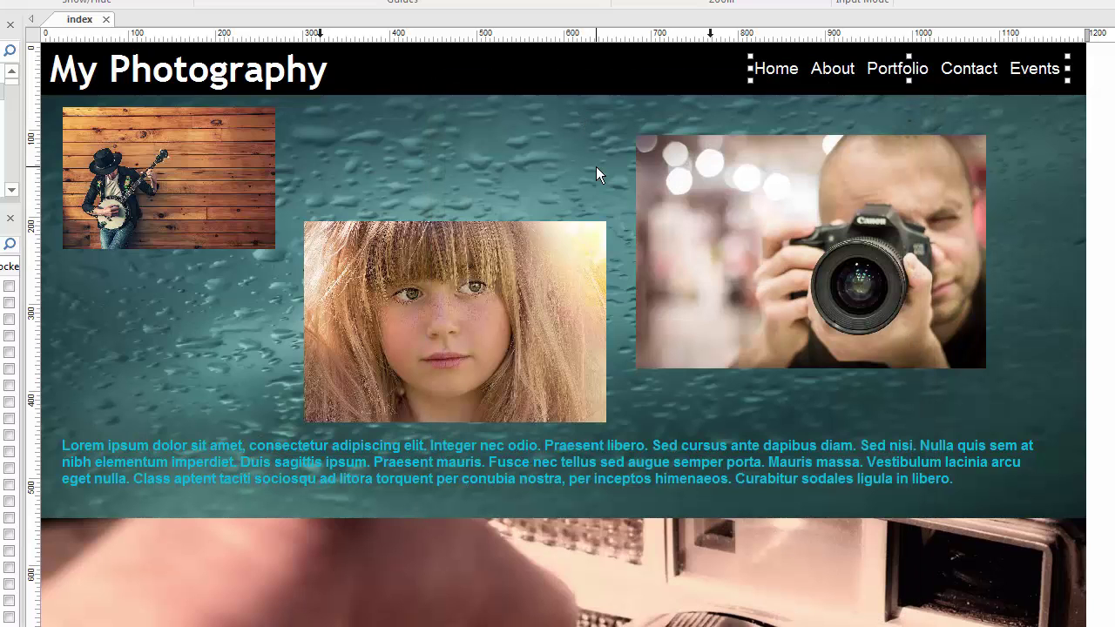